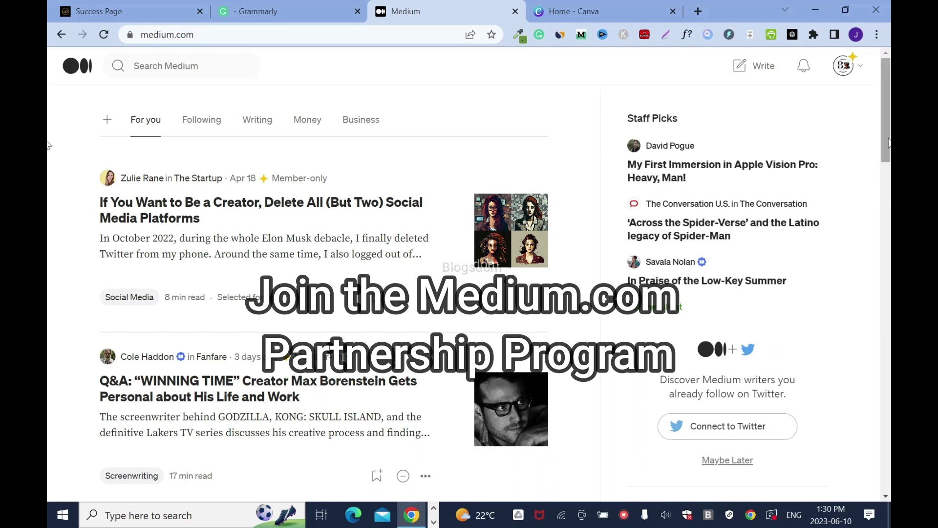
Start a new Medium story and title it with the copied Grammarly headline "Why I Think Shopify Is The #1 Choice For Online Store?"
{"action": "left_click_drag", "start_coordinate": [888, 138], "coordinate": [889, 173]}
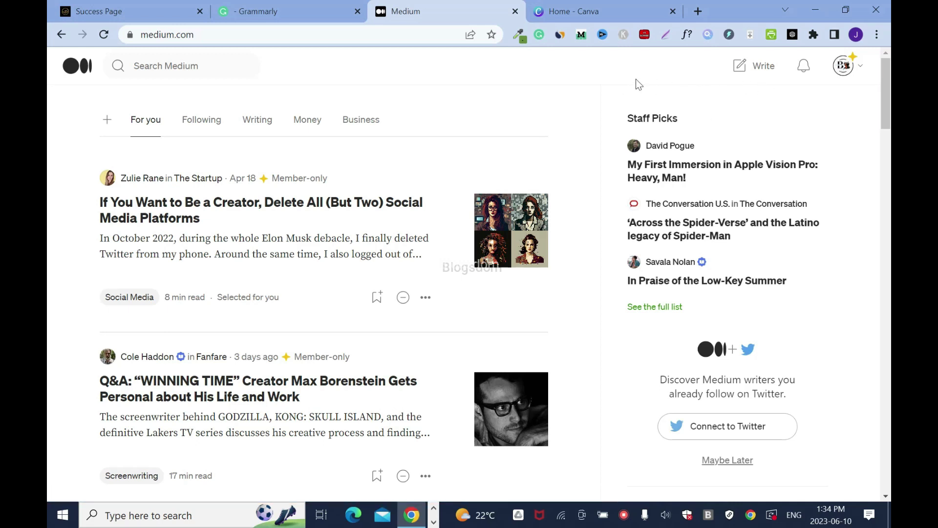
{"action": "left_click", "coordinate": [757, 66]}
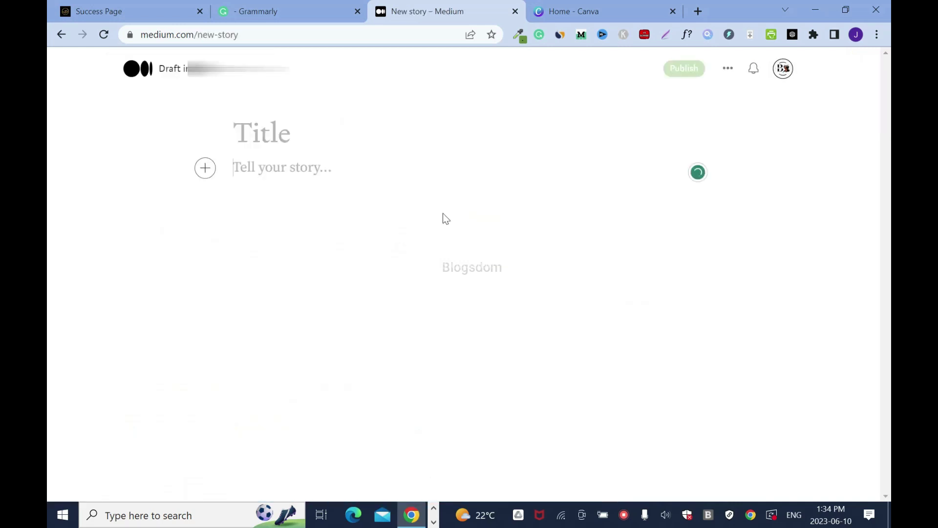
{"action": "key", "text": "ctrl+shift+Tab"}
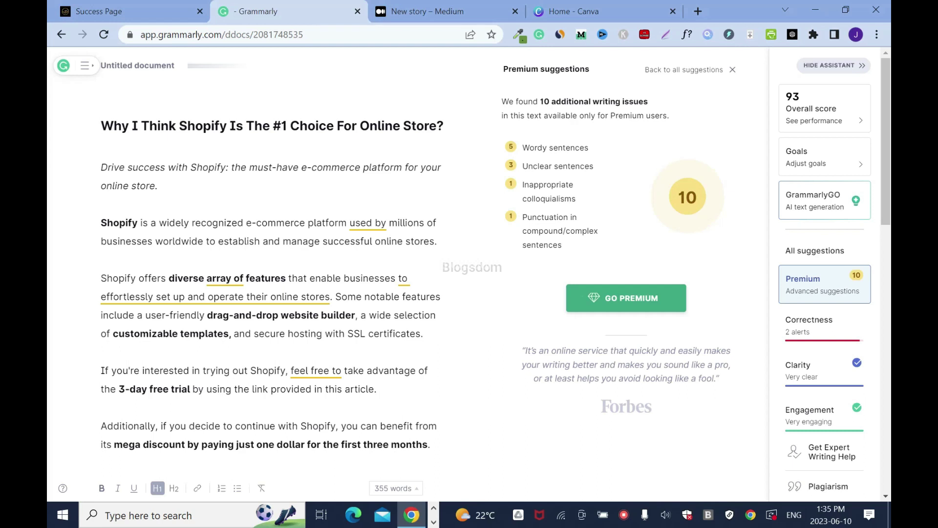
{"action": "left_click_drag", "start_coordinate": [100, 126], "coordinate": [456, 106]}
{"action": "right_click", "coordinate": [405, 123]}
{"action": "left_click", "coordinate": [440, 172]}
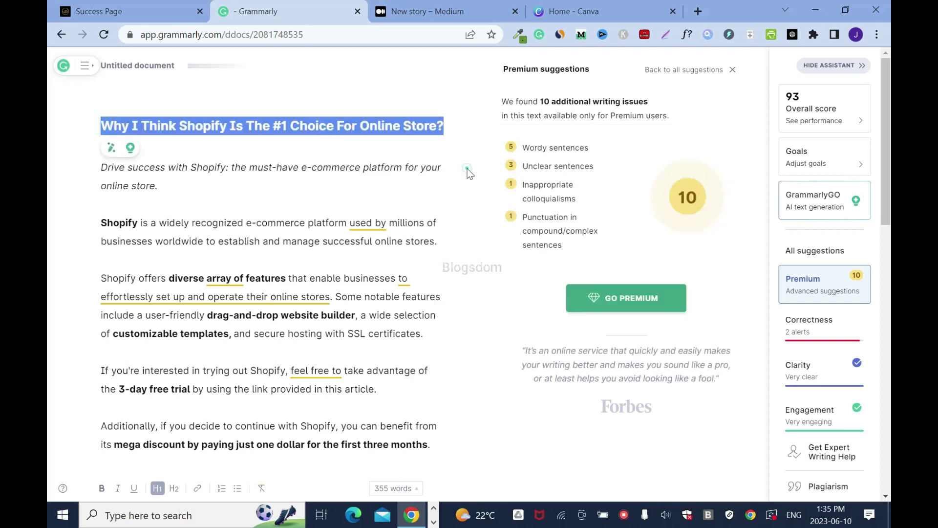
{"action": "left_click", "coordinate": [426, 15]}
{"action": "left_click", "coordinate": [279, 134]}
{"action": "key", "text": "ctrl+v"}
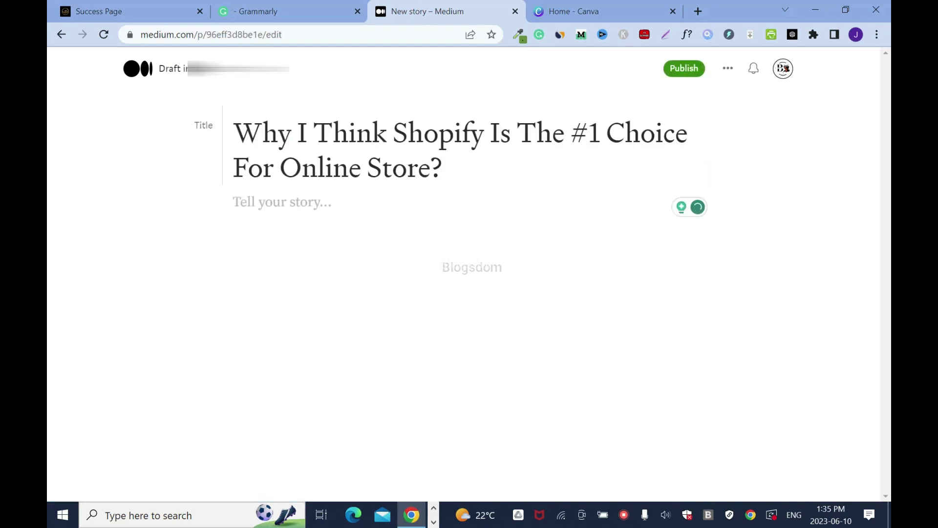
Reword the story title to "Why Is Shopify The #1 Choice For Online Stores?"
{"action": "mouse_move", "coordinate": [342, 137]}
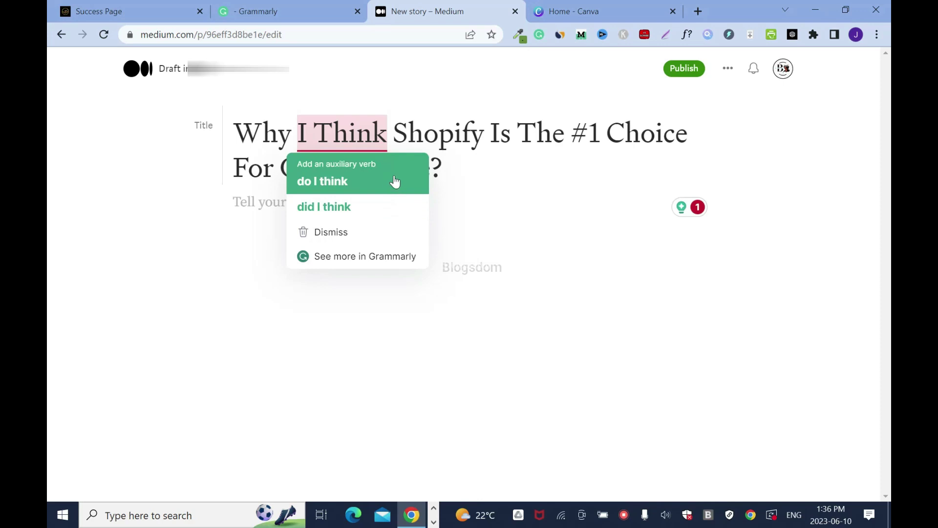
{"action": "left_click", "coordinate": [391, 182]}
{"action": "left_click_drag", "start_coordinate": [392, 134], "coordinate": [306, 135]}
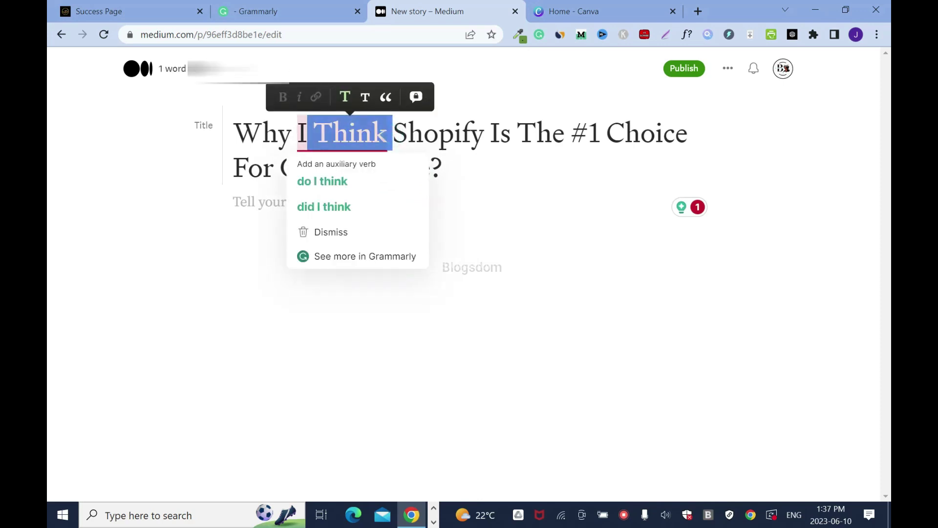
{"action": "type", "text": "s"}
{"action": "left_click", "coordinate": [441, 133]}
{"action": "key", "text": "BackSpace"}
{"action": "key", "text": "BackSpace"}
{"action": "key", "text": "BackSpace"}
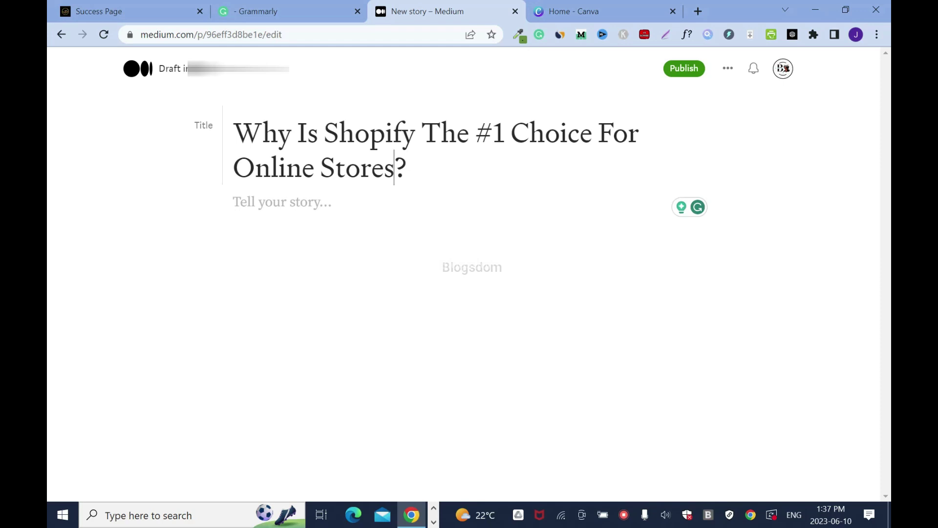
Copy the italic tagline "Drive success with Shopify: the must-have e-commerce platform for your online store." from the Grammarly document into the story below its title
{"action": "left_click", "coordinate": [264, 9]}
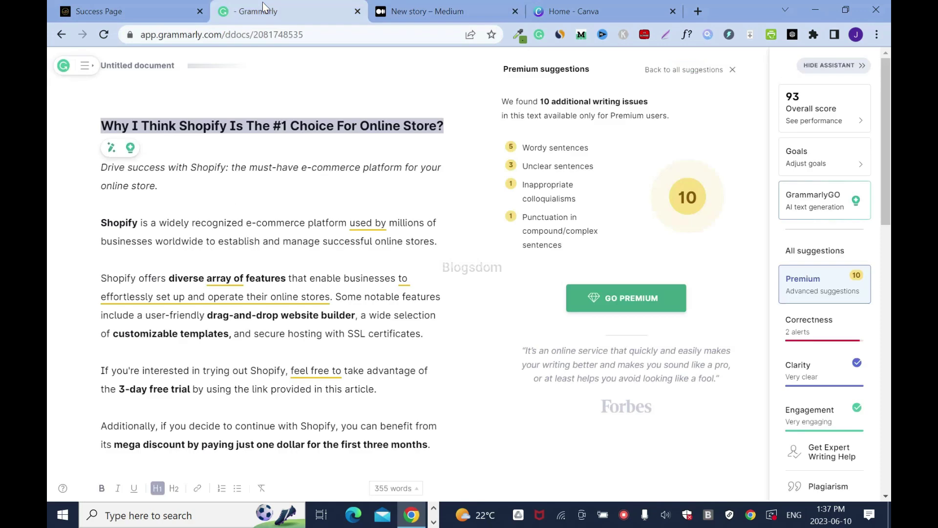
{"action": "left_click_drag", "start_coordinate": [159, 187], "coordinate": [61, 163]}
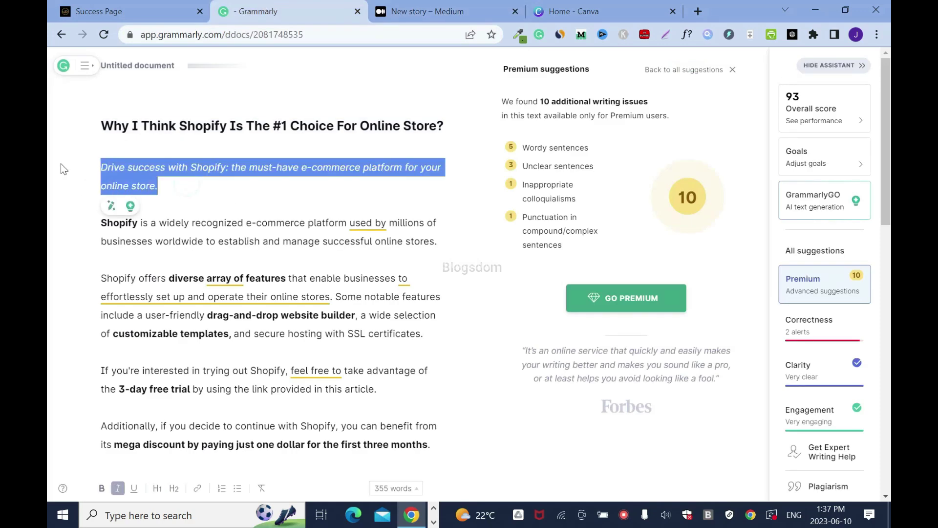
{"action": "left_click", "coordinate": [428, 11]}
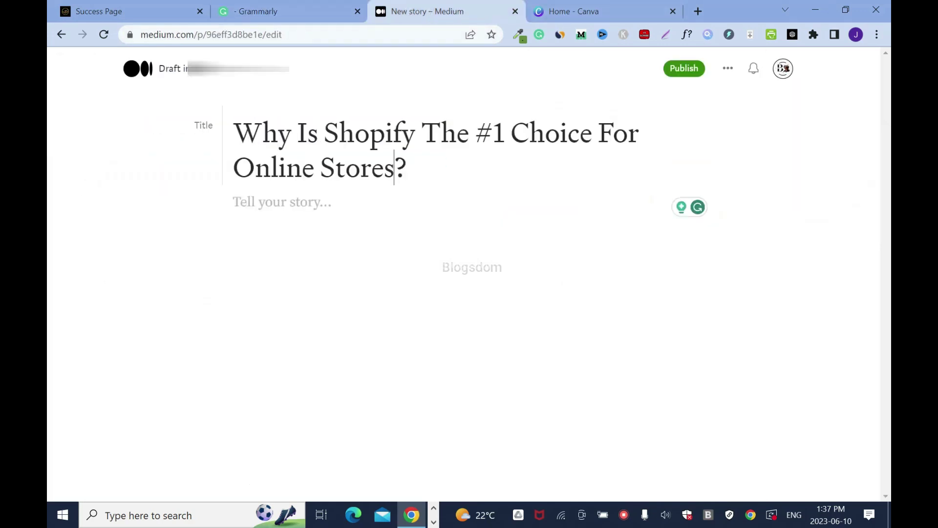
{"action": "left_click", "coordinate": [328, 210]}
{"action": "key", "text": "ctrl+v"}
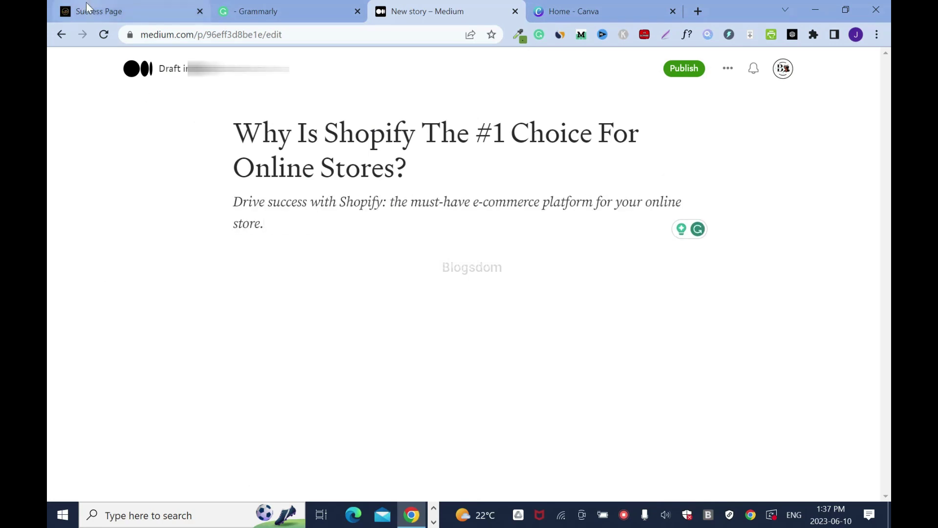
Open the Medium home page separately and compare the first feed story's preview text with its article, returning to the feed
{"action": "right_click", "coordinate": [132, 75]}
{"action": "left_click", "coordinate": [159, 80]}
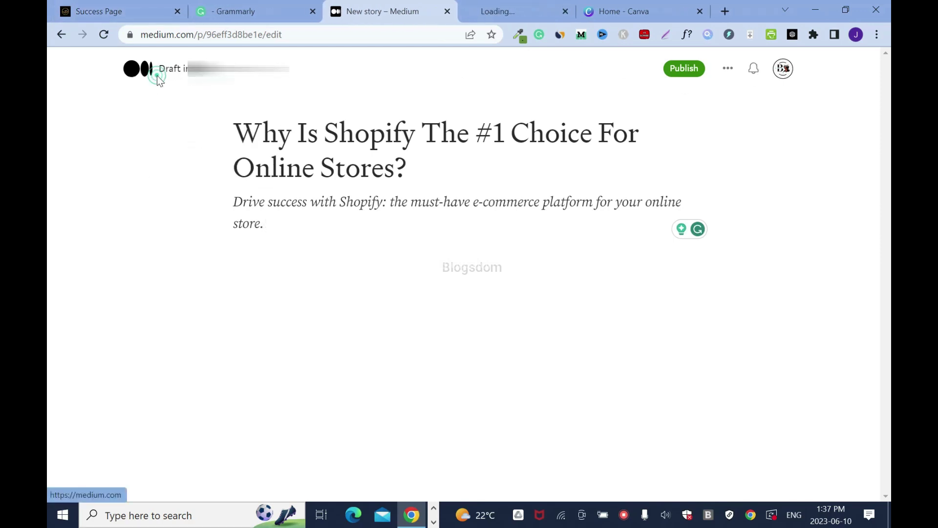
{"action": "left_click", "coordinate": [479, 14]}
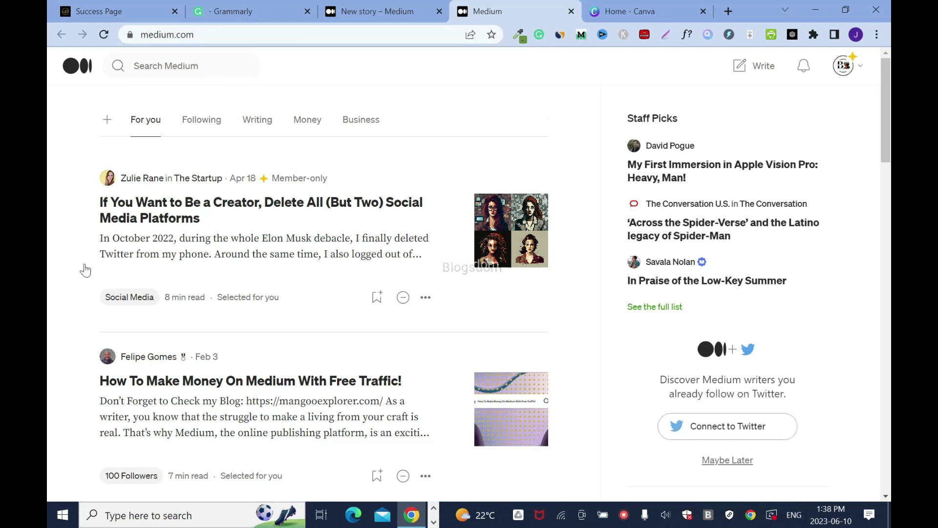
{"action": "left_click_drag", "start_coordinate": [99, 237], "coordinate": [446, 266]}
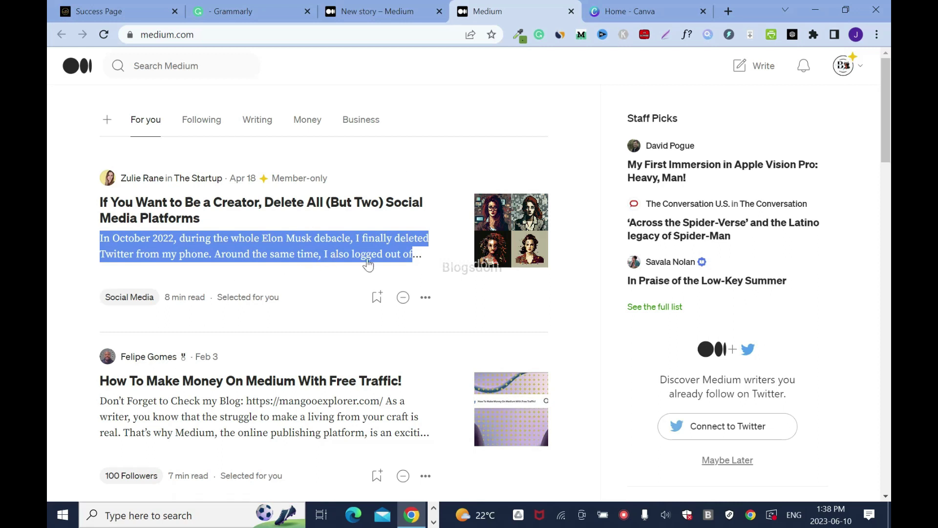
{"action": "left_click", "coordinate": [272, 212]}
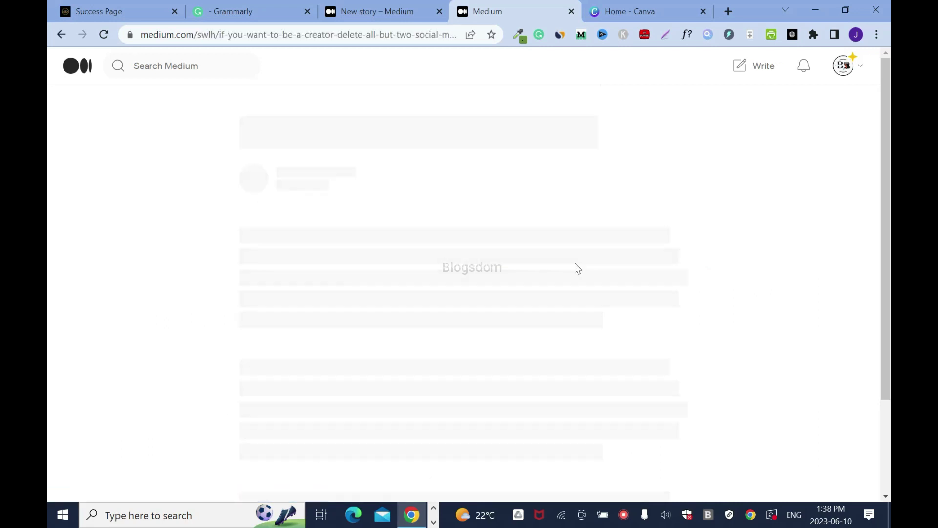
{"action": "mouse_move", "coordinate": [888, 76]}
{"action": "left_mouse_down"}
{"action": "mouse_move", "coordinate": [888, 101]}
{"action": "mouse_move", "coordinate": [888, 73]}
{"action": "left_mouse_up"}
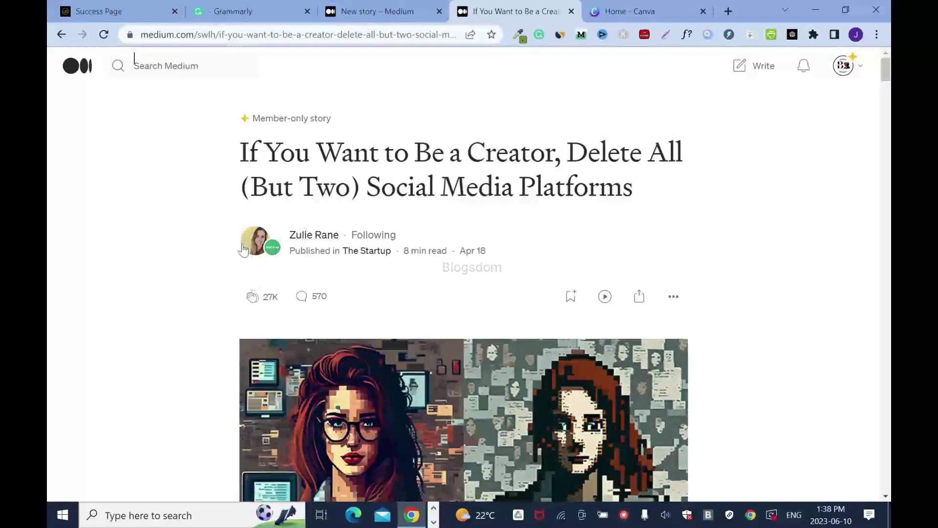
{"action": "left_click", "coordinate": [63, 37]}
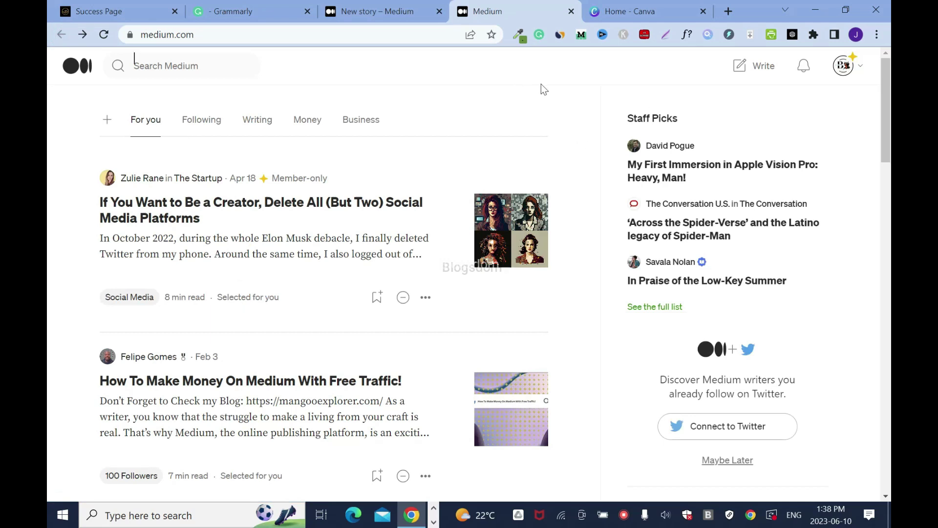
Return to the story draft and add an empty line after the italic tagline
{"action": "left_click", "coordinate": [362, 11]}
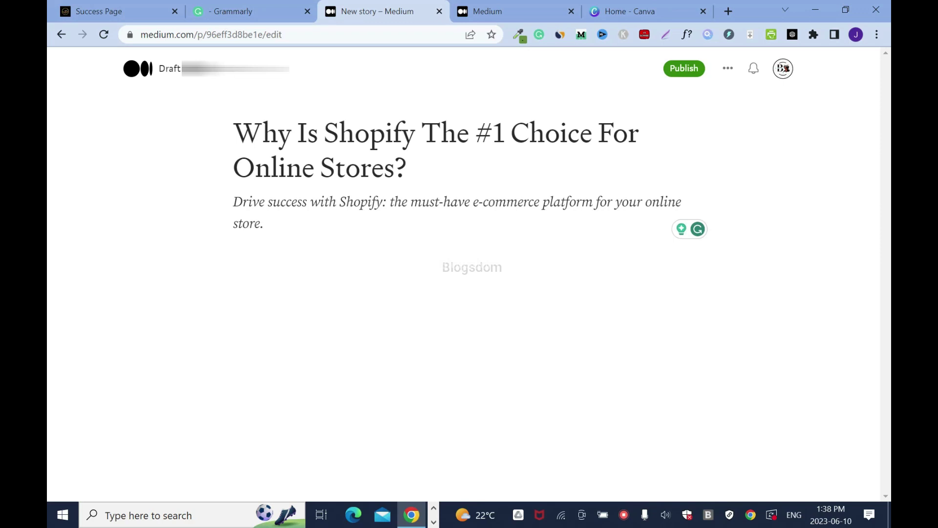
{"action": "left_click", "coordinate": [275, 225]}
{"action": "key", "text": "Return"}
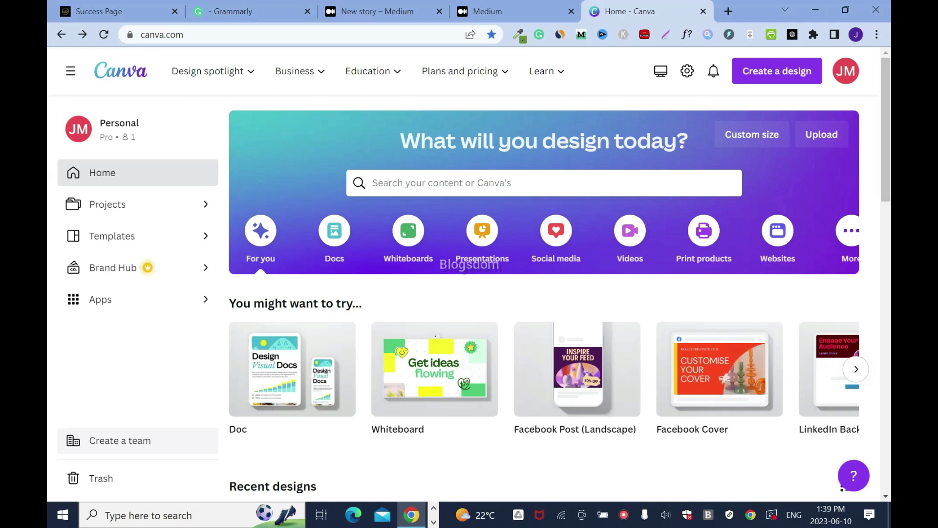
Switch to Canva, search for "Youtube th", look through the YouTube Thumbnail templates, and return to the home page
{"action": "left_click", "coordinate": [373, 183]}
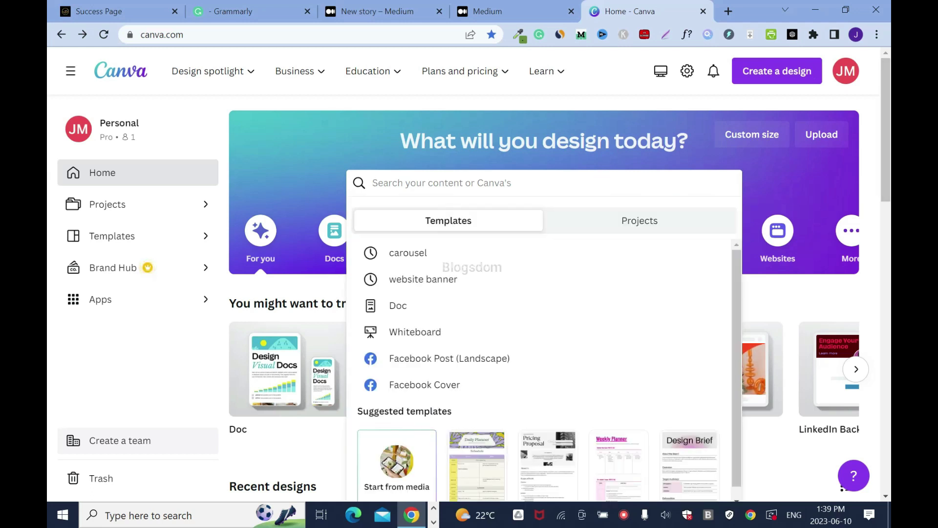
{"action": "type", "text": "Y"}
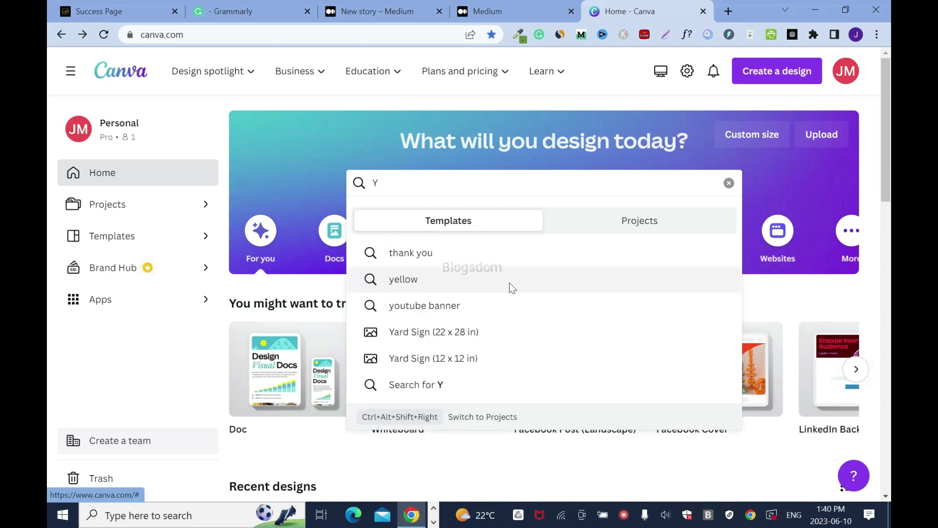
{"action": "type", "text": "outube th"}
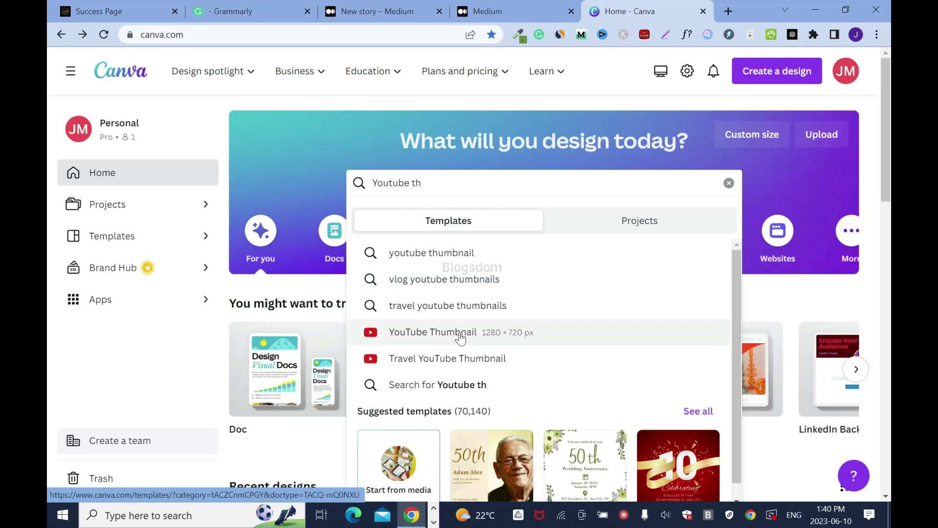
{"action": "left_click", "coordinate": [460, 336]}
{"action": "scroll", "coordinate": [469, 293], "scroll_direction": "up", "scroll_amount": 4}
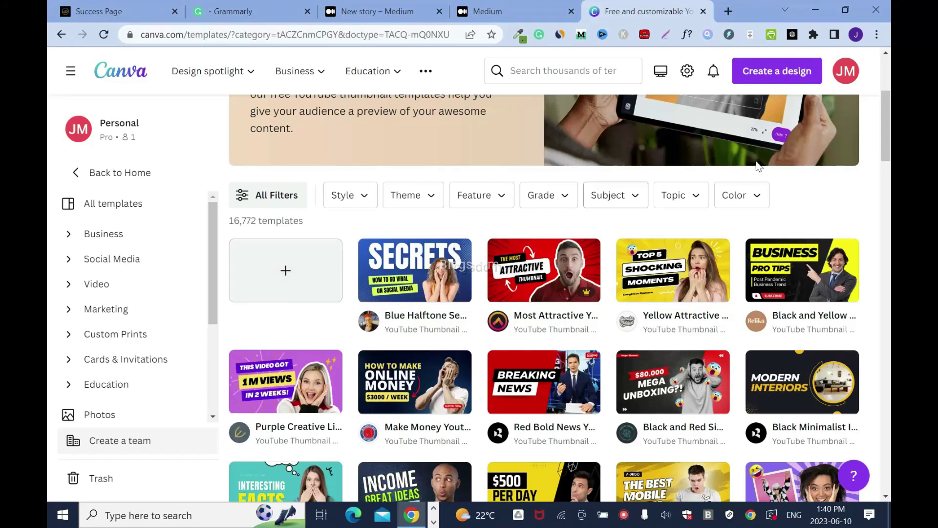
{"action": "scroll", "coordinate": [49, 129], "scroll_direction": "up", "scroll_amount": 4}
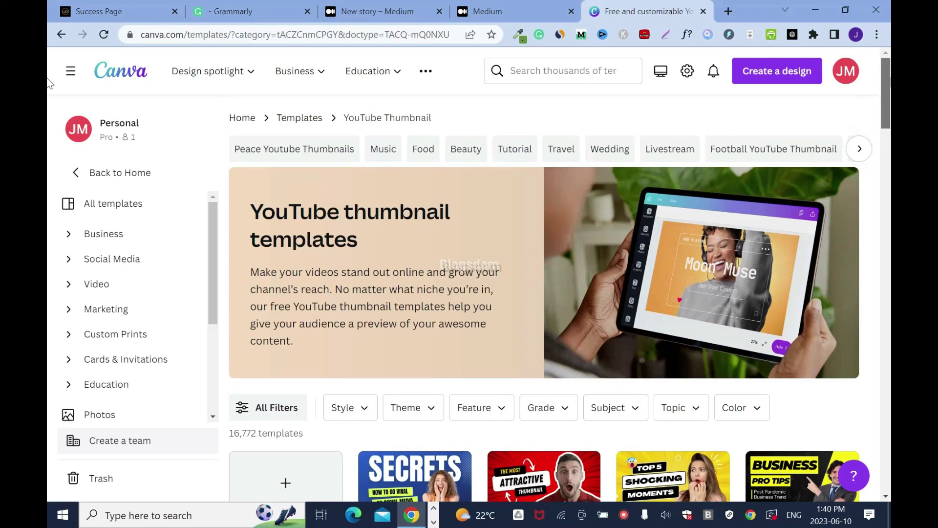
{"action": "left_click", "coordinate": [68, 36]}
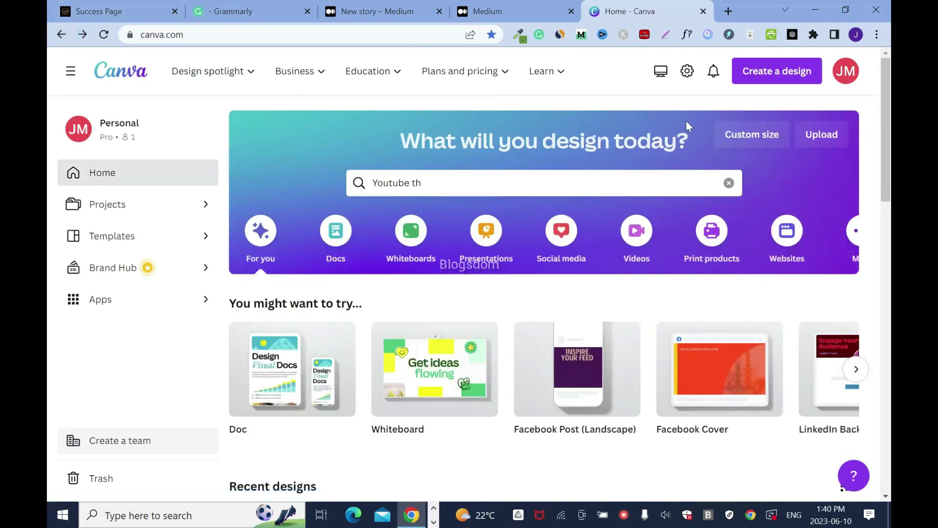
Examine the recent designs, the YouTube Thumbnail search suggestion and the custom size options on the Canva home page
{"action": "scroll", "coordinate": [49, 192], "scroll_direction": "down", "scroll_amount": 2}
{"action": "scroll", "coordinate": [50, 205], "scroll_direction": "down", "scroll_amount": 2}
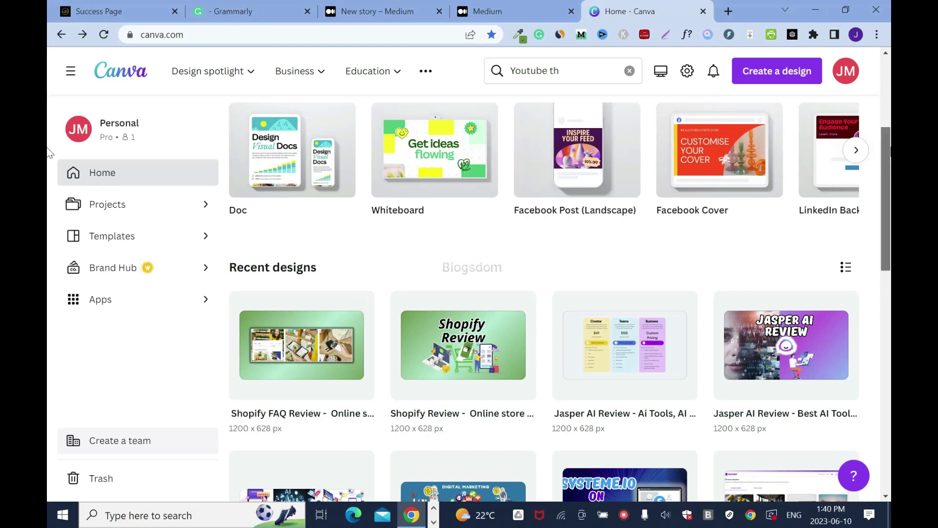
{"action": "scroll", "coordinate": [50, 153], "scroll_direction": "up", "scroll_amount": 4}
{"action": "left_click", "coordinate": [440, 180]}
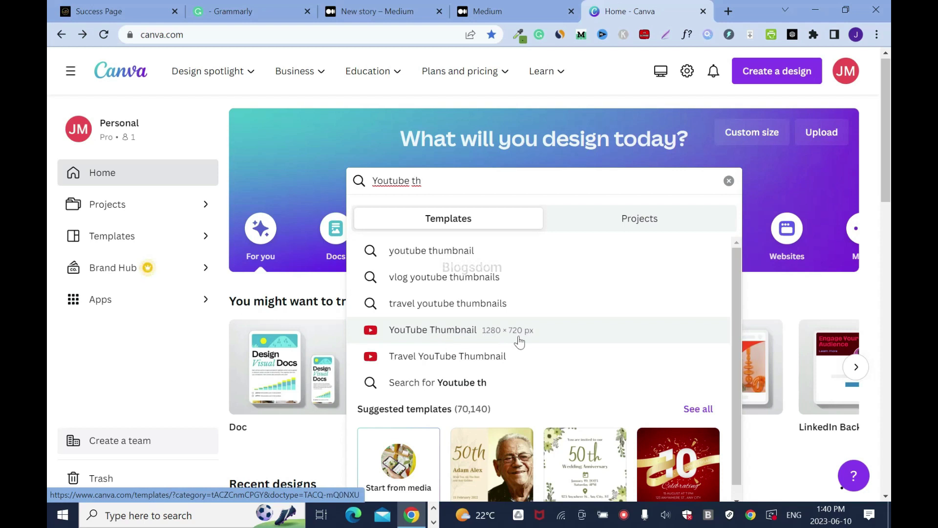
{"action": "left_click_drag", "start_coordinate": [888, 105], "coordinate": [889, 124]}
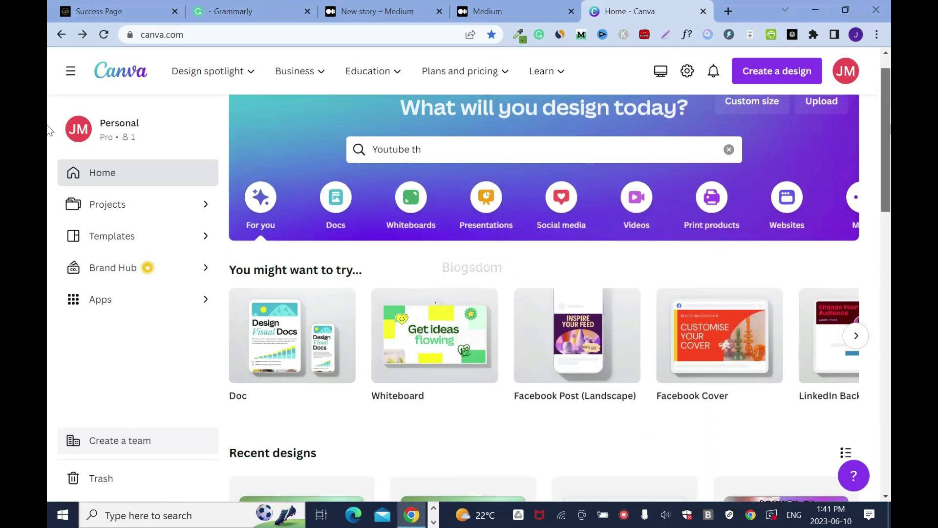
{"action": "scroll", "coordinate": [49, 129], "scroll_direction": "down", "scroll_amount": 5}
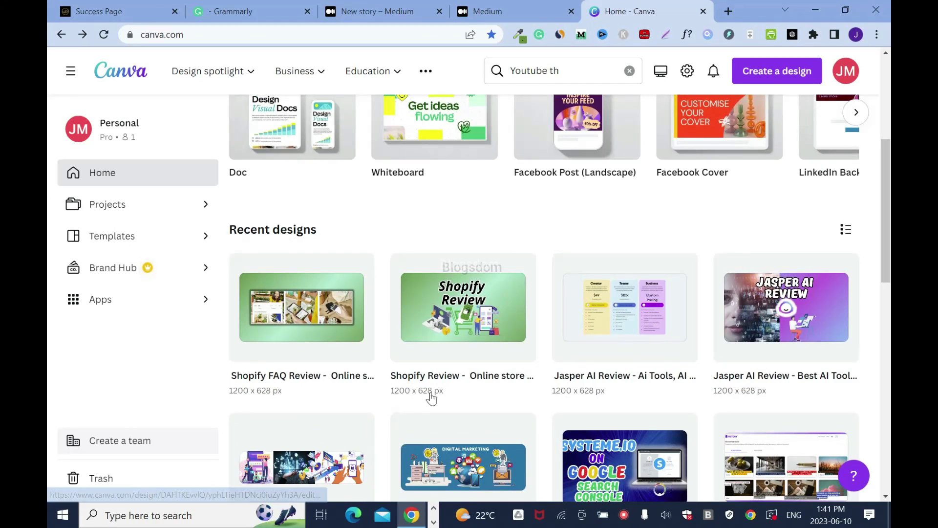
{"action": "left_click_drag", "start_coordinate": [887, 198], "coordinate": [887, 113]}
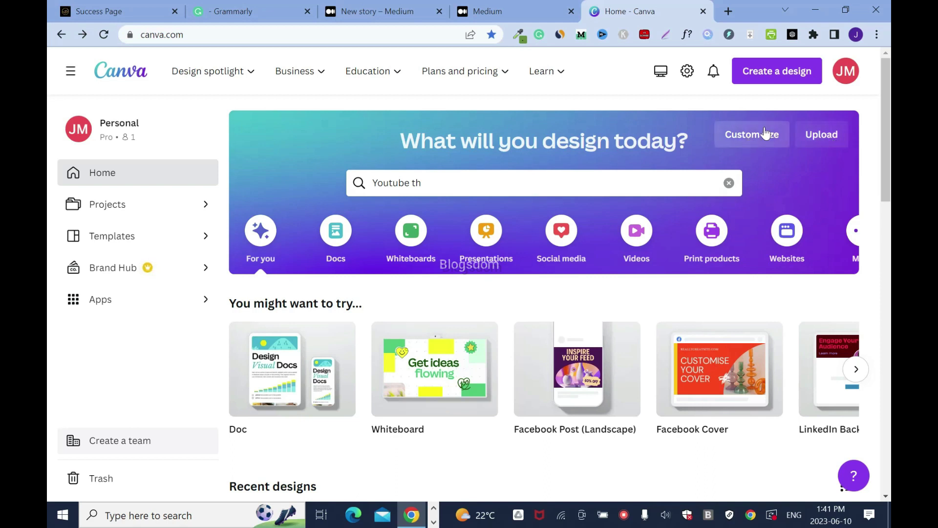
{"action": "left_click", "coordinate": [755, 139]}
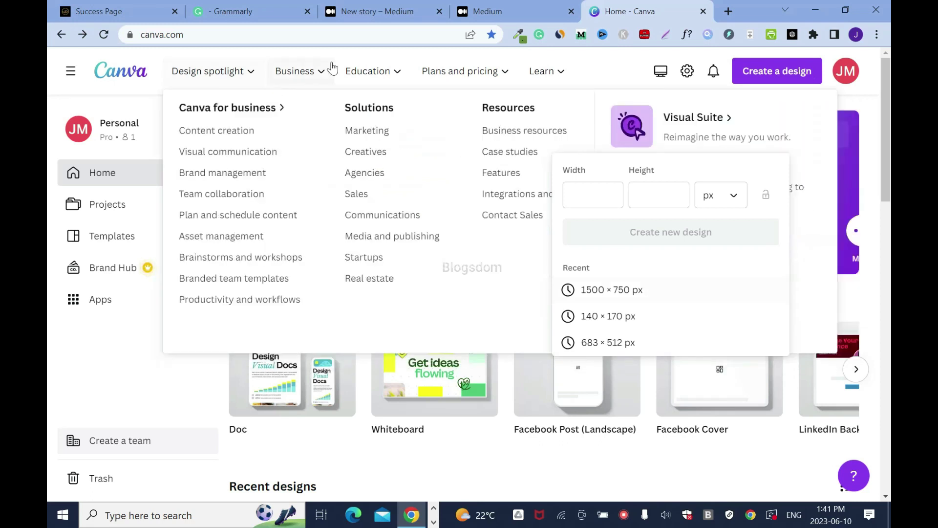
{"action": "left_click", "coordinate": [603, 63]}
Make a copy of the recent "Shopify Review" design and open the copy for editing
{"action": "scroll", "coordinate": [51, 196], "scroll_direction": "down", "scroll_amount": 6}
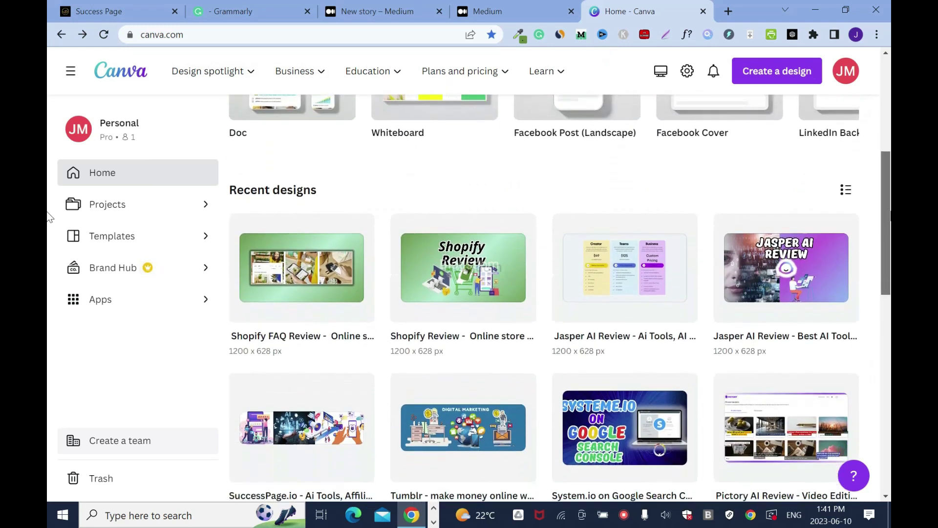
{"action": "mouse_move", "coordinate": [526, 221]}
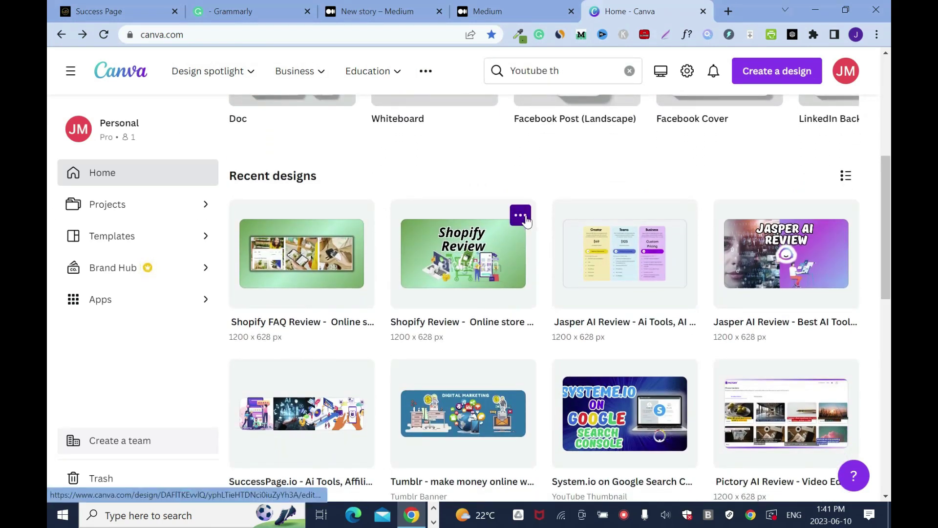
{"action": "left_click", "coordinate": [520, 216]}
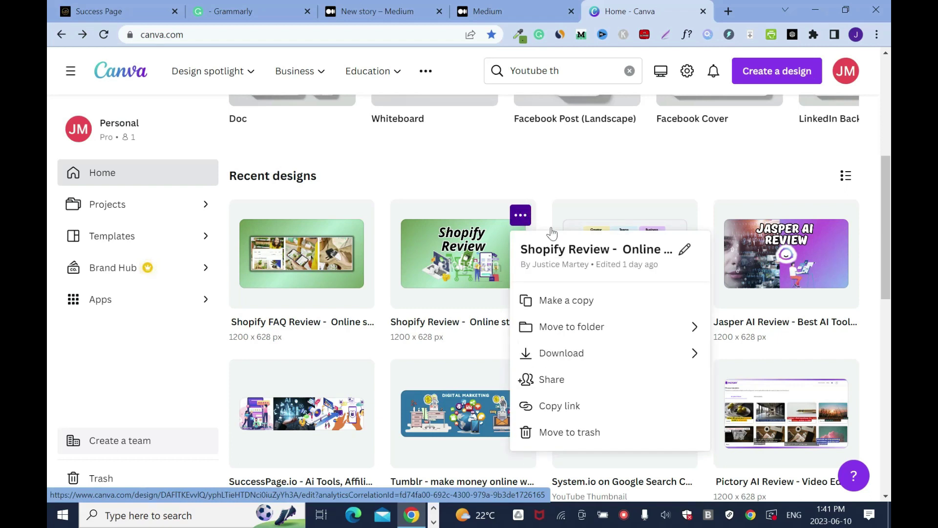
{"action": "left_click", "coordinate": [611, 313]}
{"action": "left_click", "coordinate": [324, 265]}
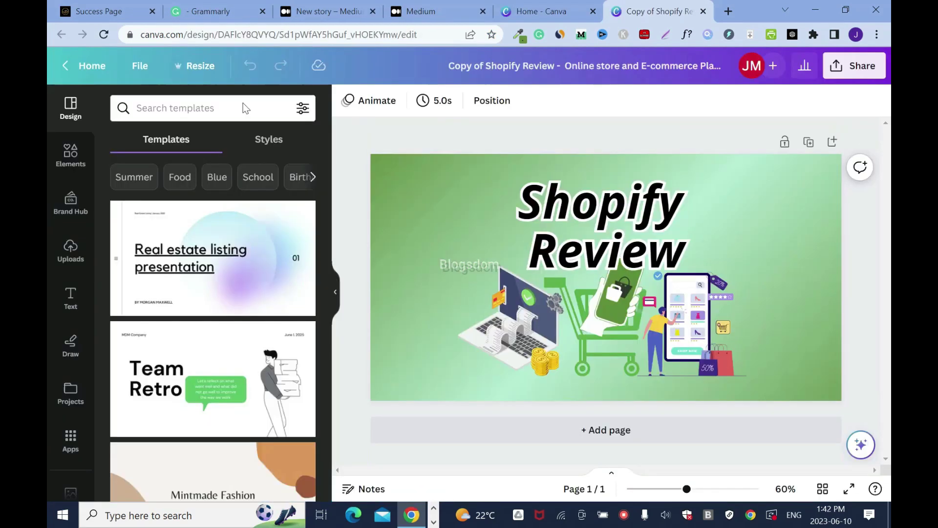
Compare the copied design with the Shopify Review cover image among the latest blog posts on the Success Page site
{"action": "left_click", "coordinate": [76, 7]}
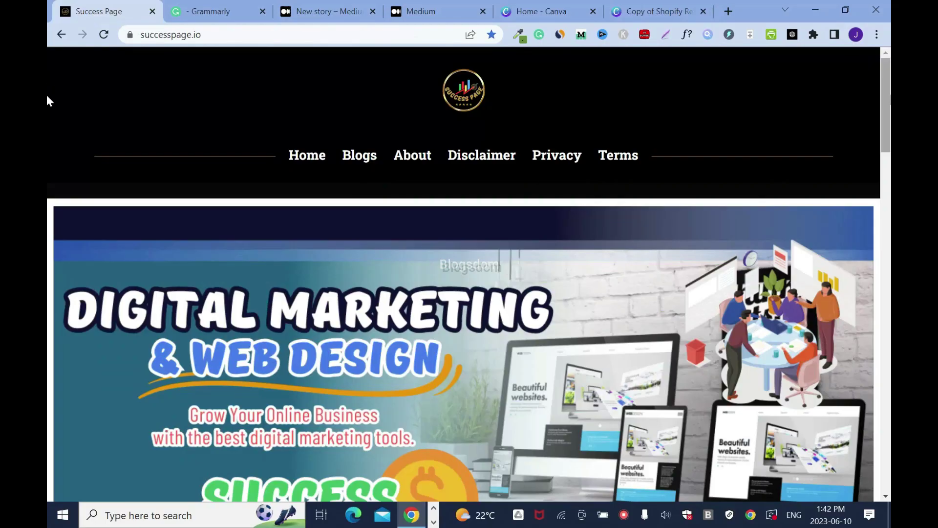
{"action": "scroll", "coordinate": [47, 96], "scroll_direction": "down", "scroll_amount": 12}
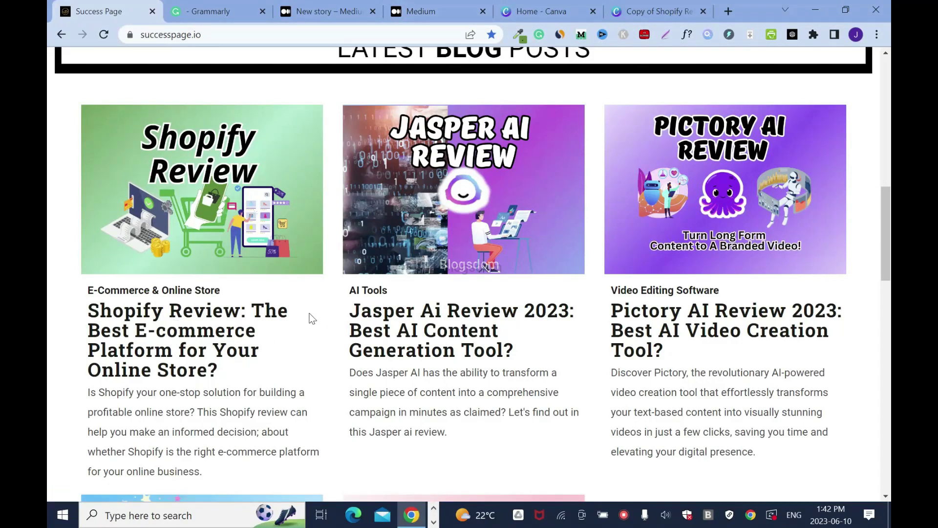
{"action": "scroll", "coordinate": [309, 318], "scroll_direction": "down", "scroll_amount": 1}
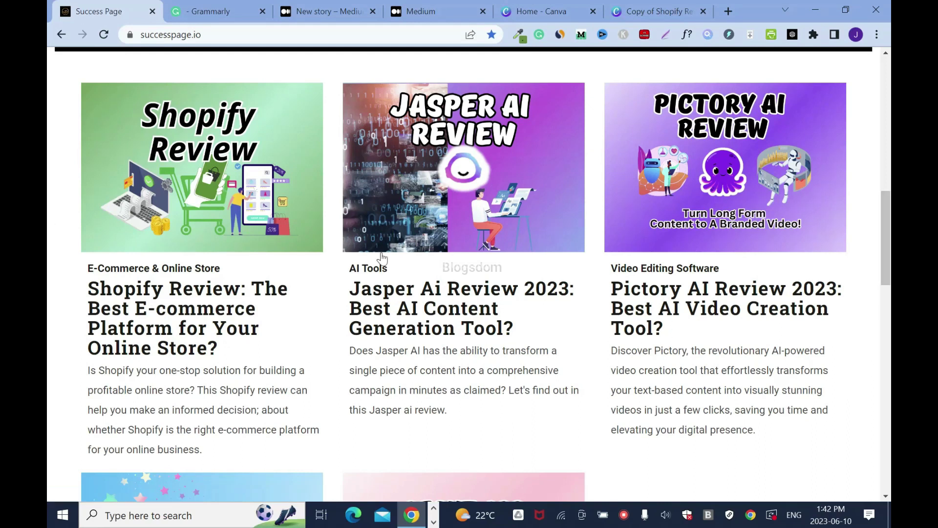
{"action": "left_click", "coordinate": [654, 11]}
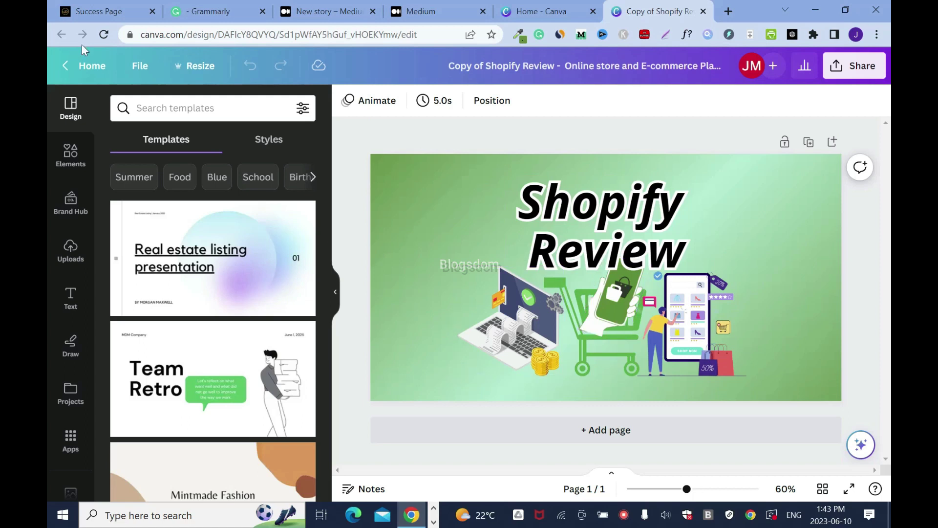
{"action": "left_click", "coordinate": [85, 13]}
{"action": "scroll", "coordinate": [201, 268], "scroll_direction": "down", "scroll_amount": 6}
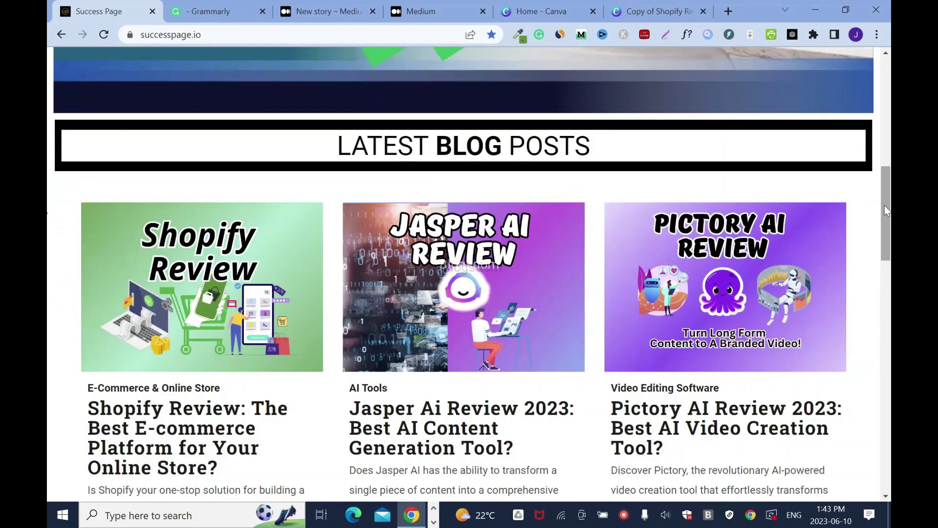
{"action": "left_click", "coordinate": [653, 10]}
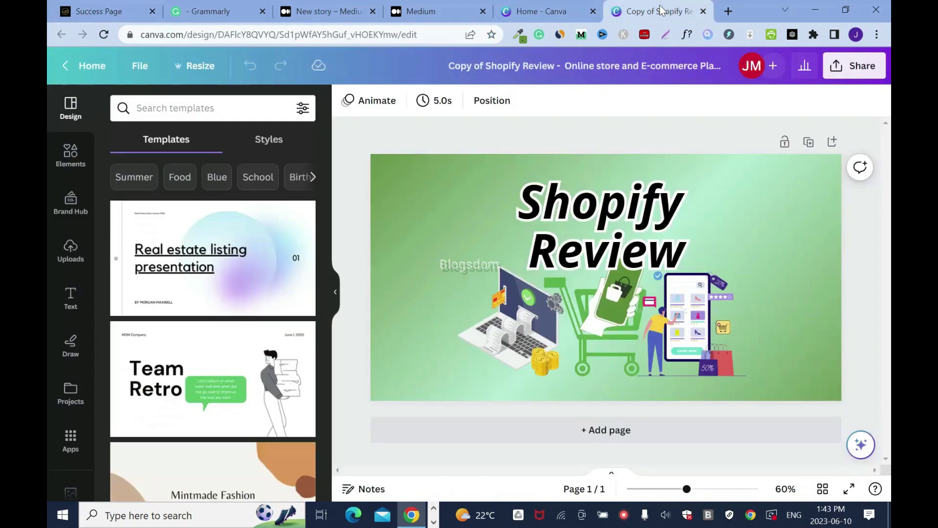
Delete the illustration of the woman shopping on a large phone from the copied design
{"action": "left_click", "coordinate": [502, 337]}
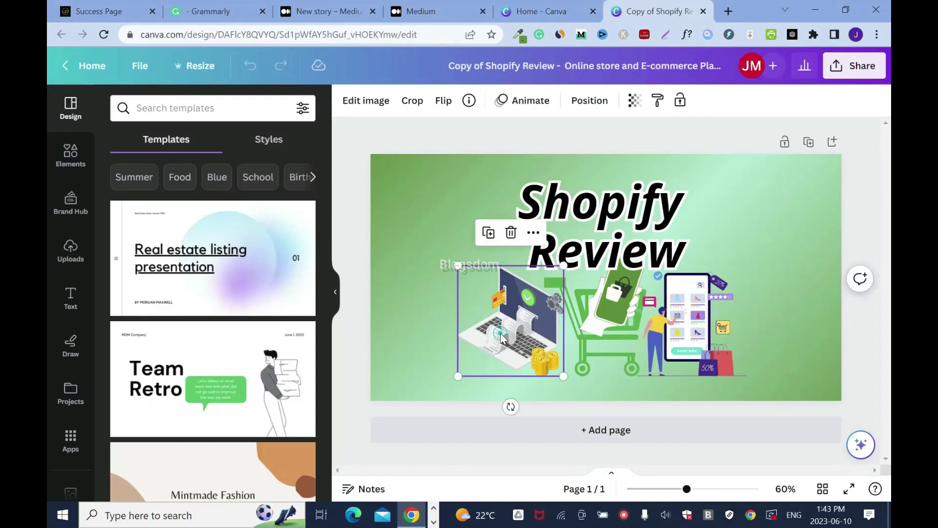
{"action": "left_click", "coordinate": [708, 315]}
{"action": "key", "text": "Delete"}
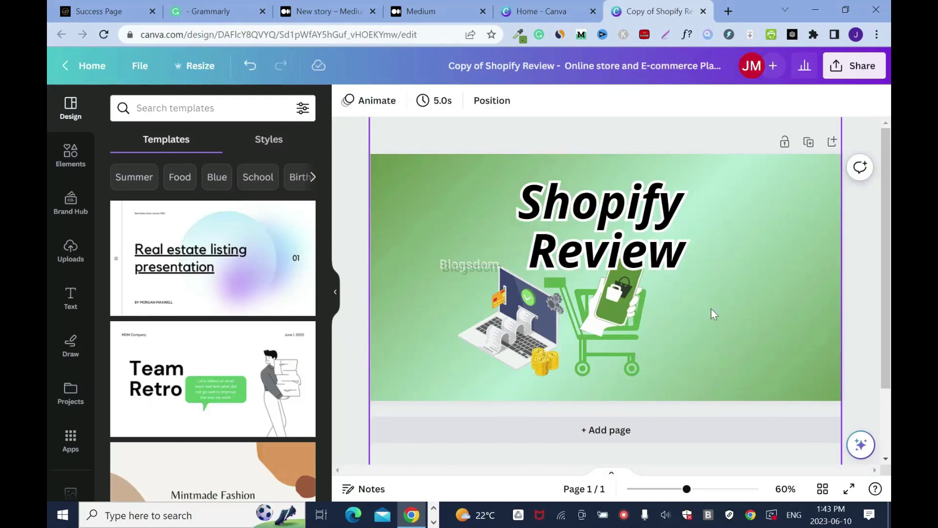
Regroup the shopping cart, the hand holding a phone and a slightly smaller laptop centrally beneath the title
{"action": "left_click_drag", "start_coordinate": [602, 354], "coordinate": [630, 354]}
{"action": "left_click_drag", "start_coordinate": [618, 288], "coordinate": [650, 308]}
{"action": "left_click_drag", "start_coordinate": [656, 356], "coordinate": [610, 355]}
{"action": "left_click_drag", "start_coordinate": [532, 317], "coordinate": [567, 313]}
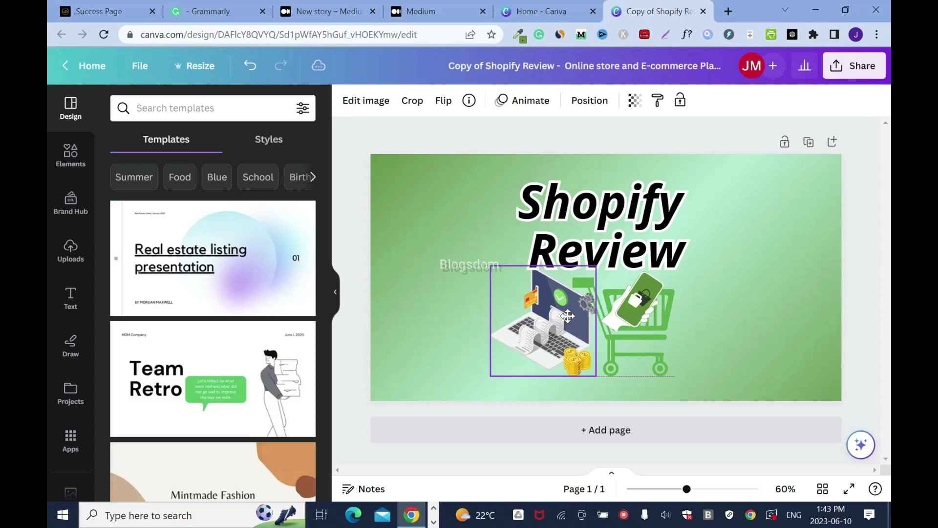
{"action": "left_click_drag", "start_coordinate": [495, 260], "coordinate": [506, 278]}
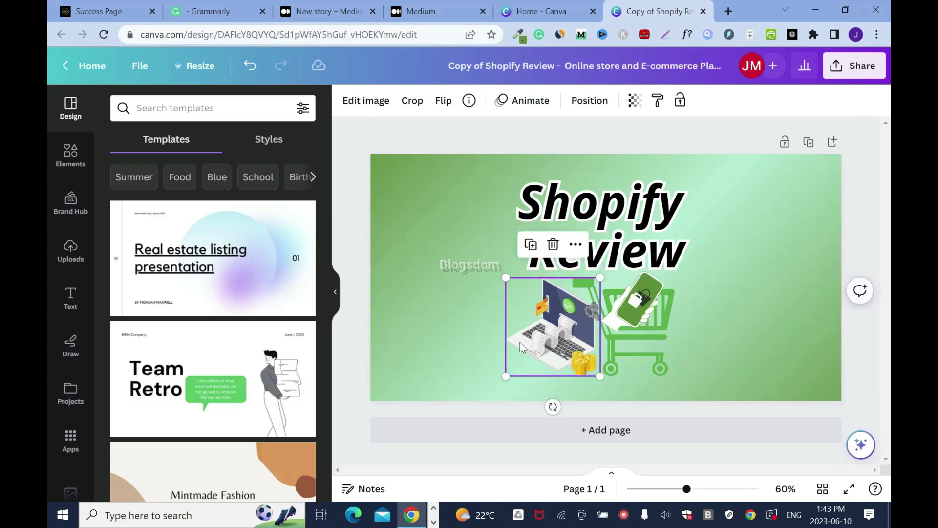
{"action": "left_click_drag", "start_coordinate": [520, 347], "coordinate": [527, 347]}
{"action": "left_click", "coordinate": [349, 244]}
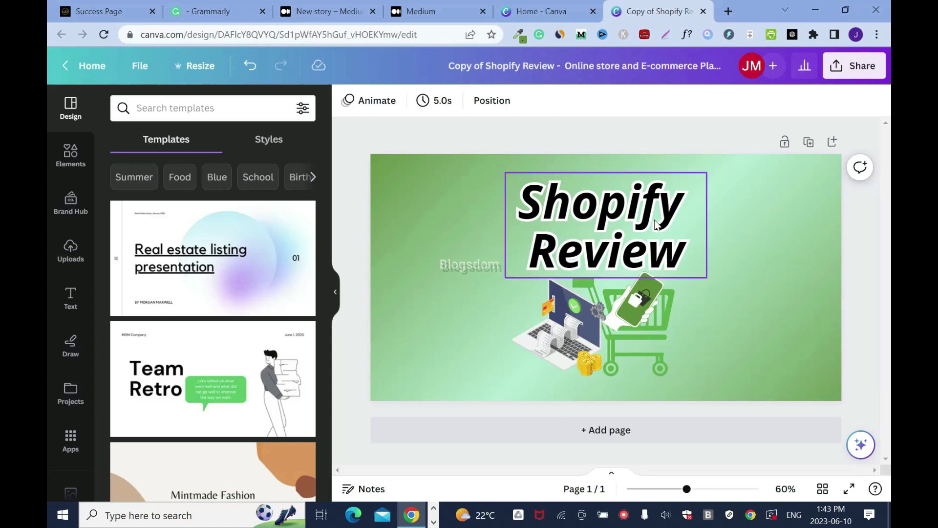
Remove the italics from the "Shopify Review" title and reduce its line spacing to 0.95
{"action": "triple_click", "coordinate": [655, 225]}
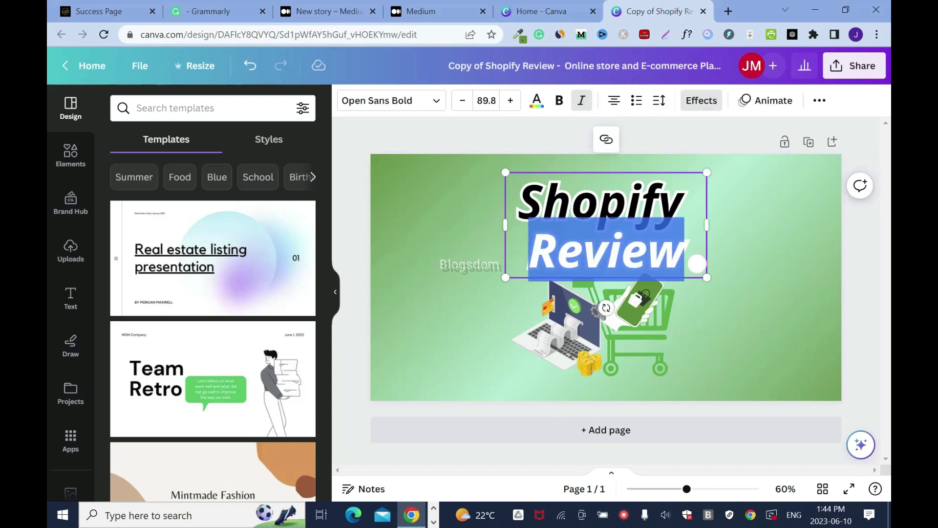
{"action": "left_click", "coordinate": [581, 109]}
{"action": "left_click", "coordinate": [839, 321]}
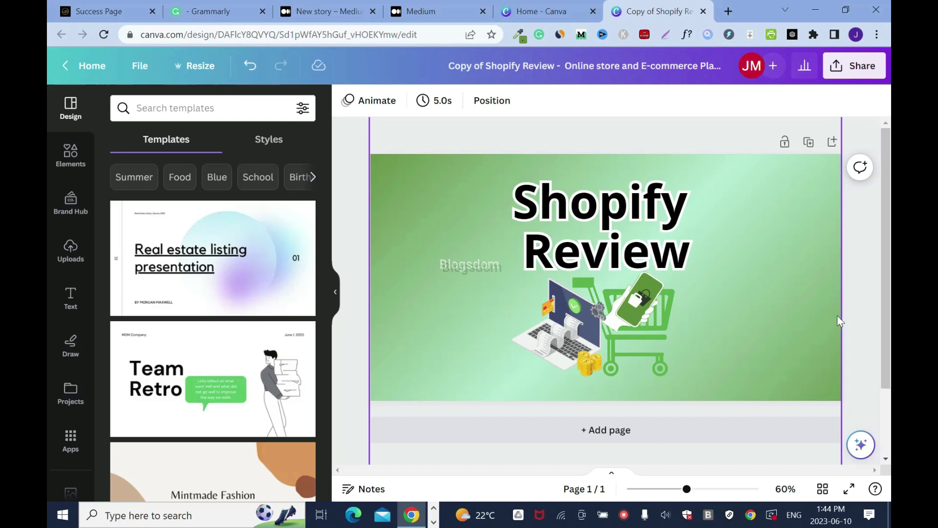
{"action": "triple_click", "coordinate": [704, 262]}
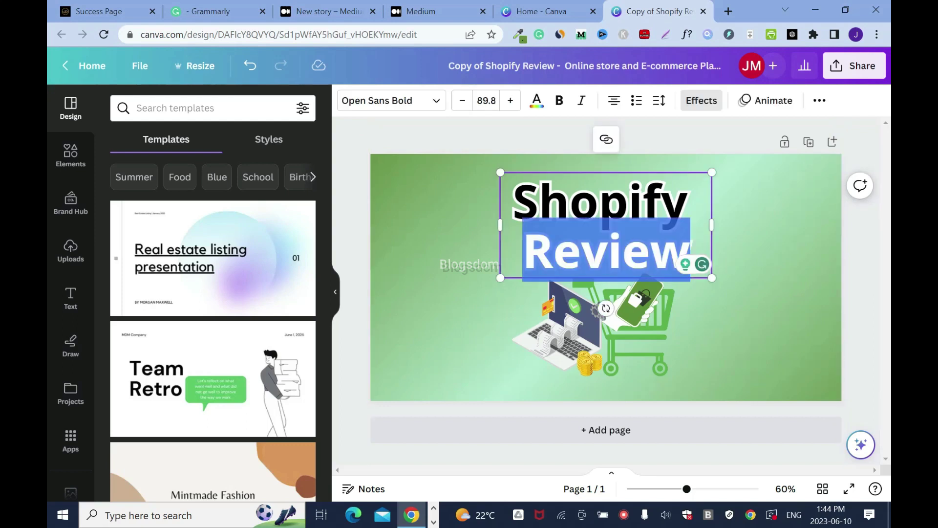
{"action": "left_click", "coordinate": [661, 102]}
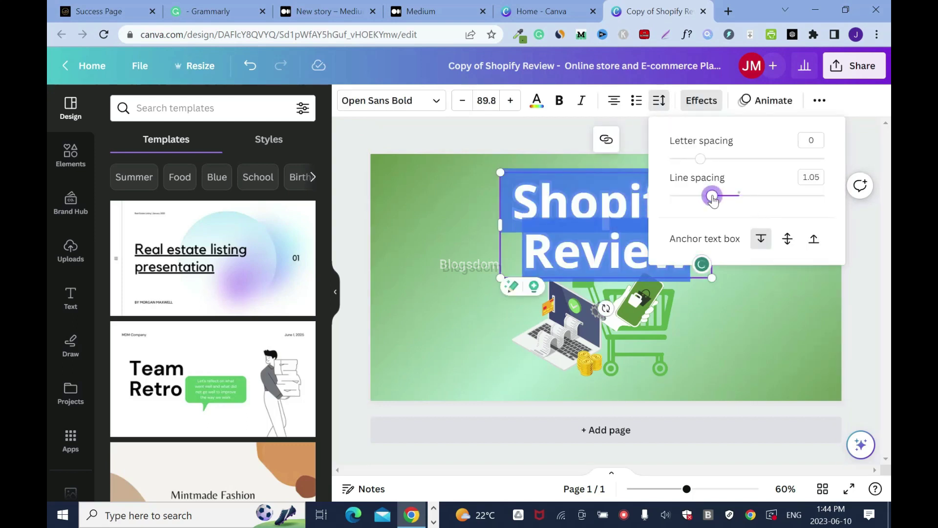
{"action": "left_click_drag", "start_coordinate": [713, 198], "coordinate": [704, 200]}
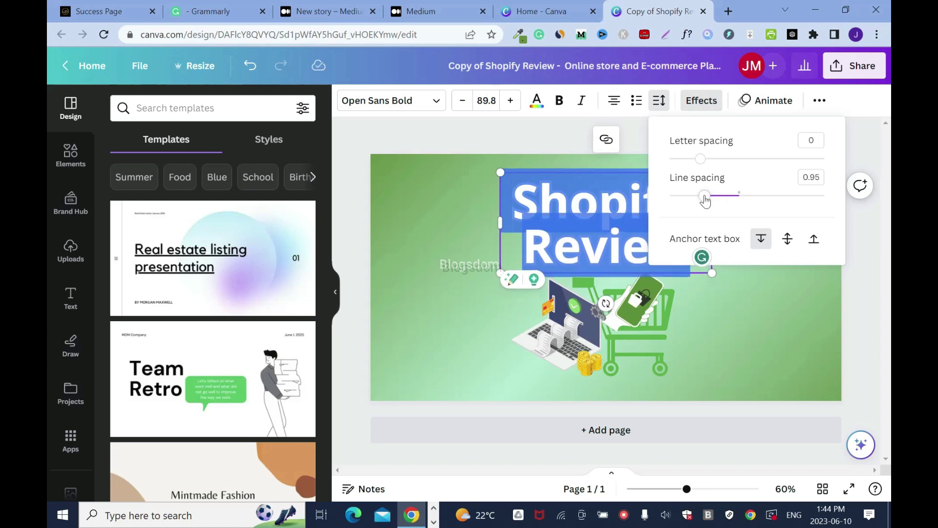
{"action": "left_click", "coordinate": [348, 149]}
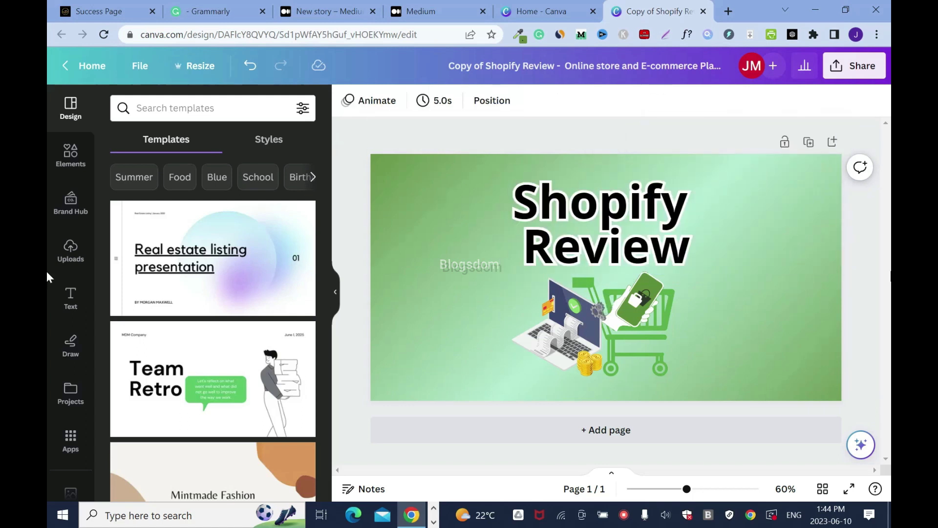
Replace the light mint colour in the background gradient with the default Green #00bf63
{"action": "left_click", "coordinate": [763, 209]}
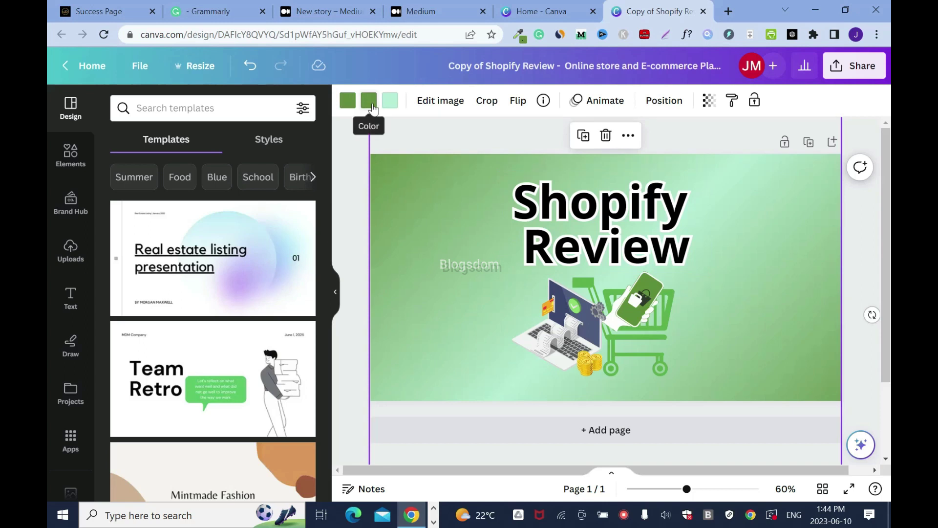
{"action": "left_click", "coordinate": [396, 104]}
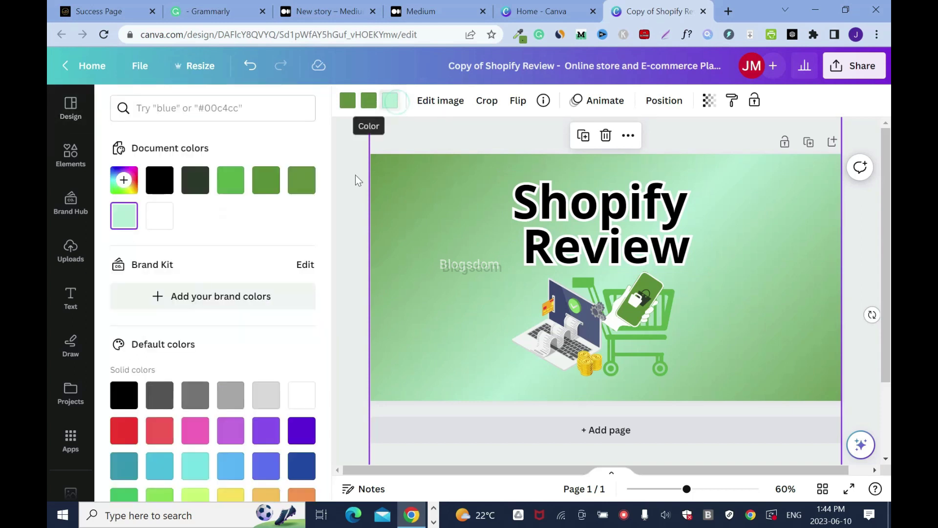
{"action": "scroll", "coordinate": [328, 292], "scroll_direction": "down", "scroll_amount": 1}
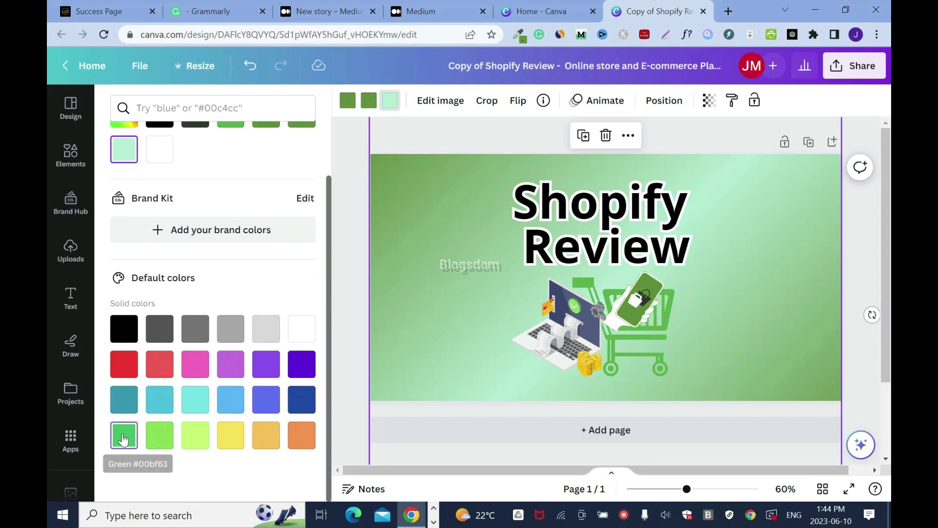
{"action": "left_click", "coordinate": [123, 438]}
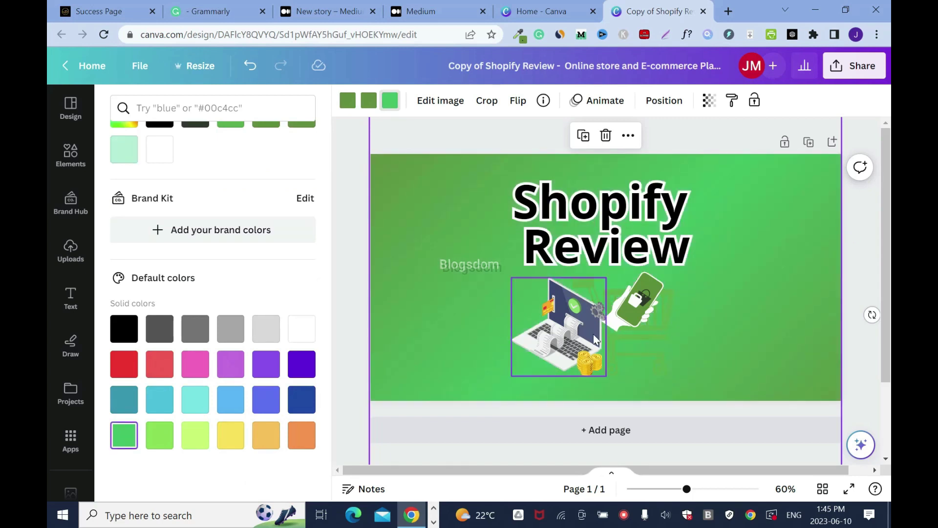
Try several colours on the shopping cart, including mint, light blue and black, and settle on dark gray
{"action": "left_click", "coordinate": [665, 327]}
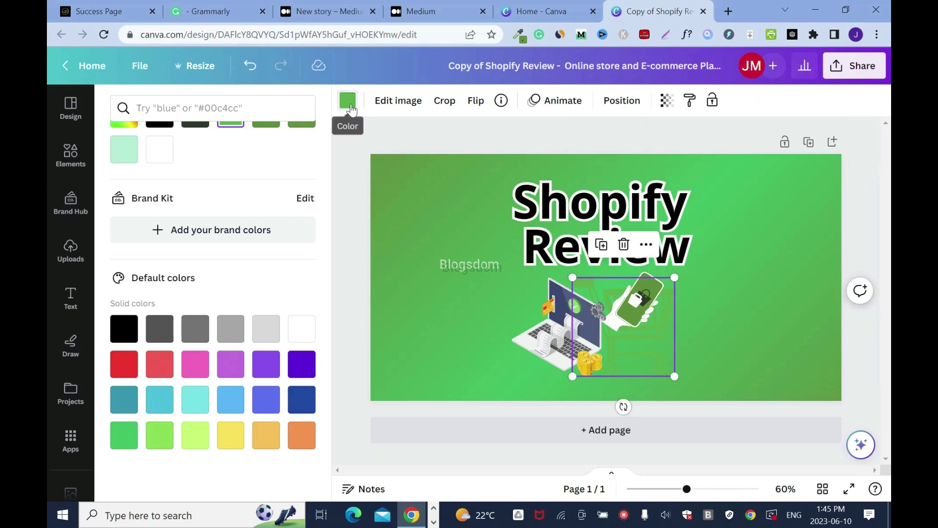
{"action": "left_click", "coordinate": [134, 154]}
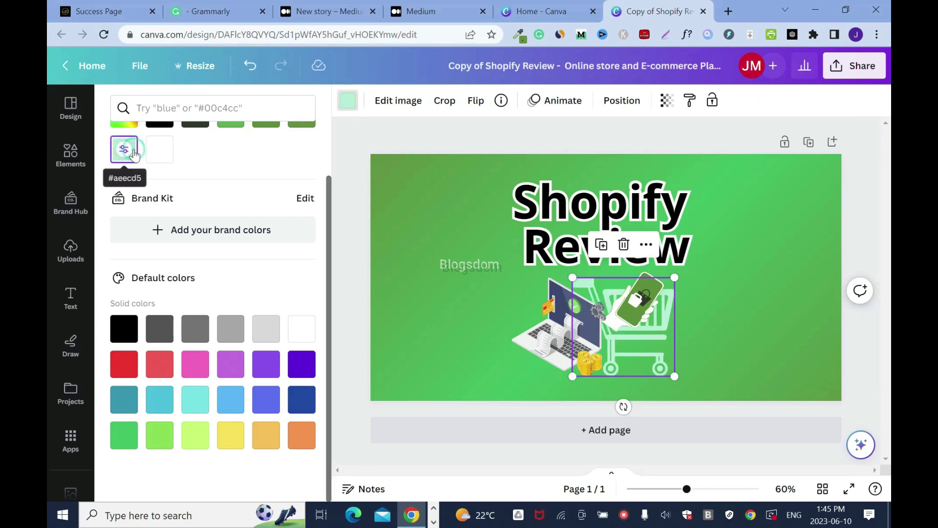
{"action": "left_click", "coordinate": [303, 332]}
{"action": "left_click", "coordinate": [303, 399]}
{"action": "left_click", "coordinate": [222, 404]}
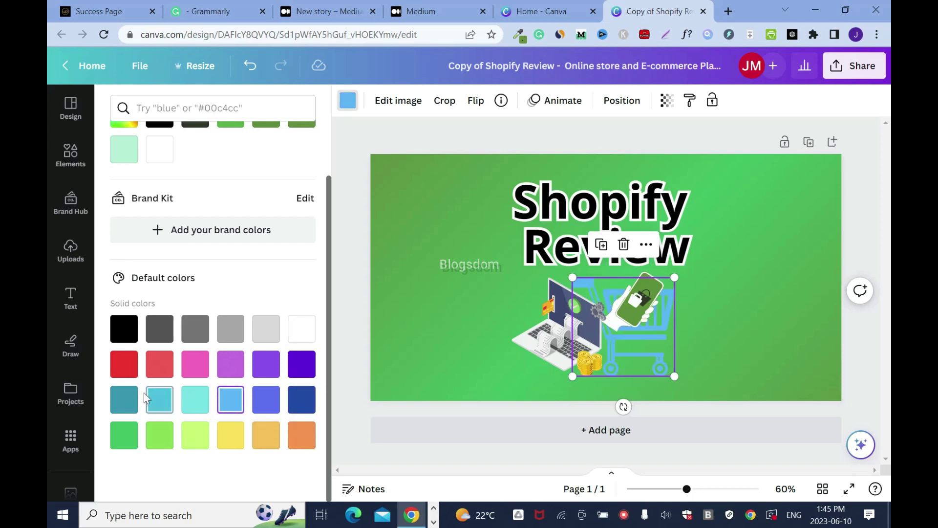
{"action": "left_click", "coordinate": [156, 368]}
{"action": "left_click", "coordinate": [128, 330]}
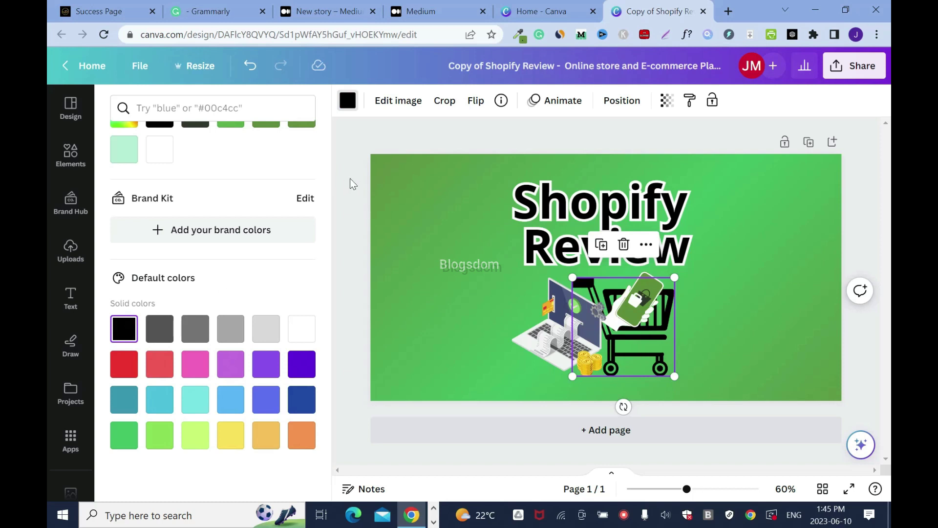
{"action": "left_click", "coordinate": [197, 333]}
{"action": "left_click", "coordinate": [164, 331]}
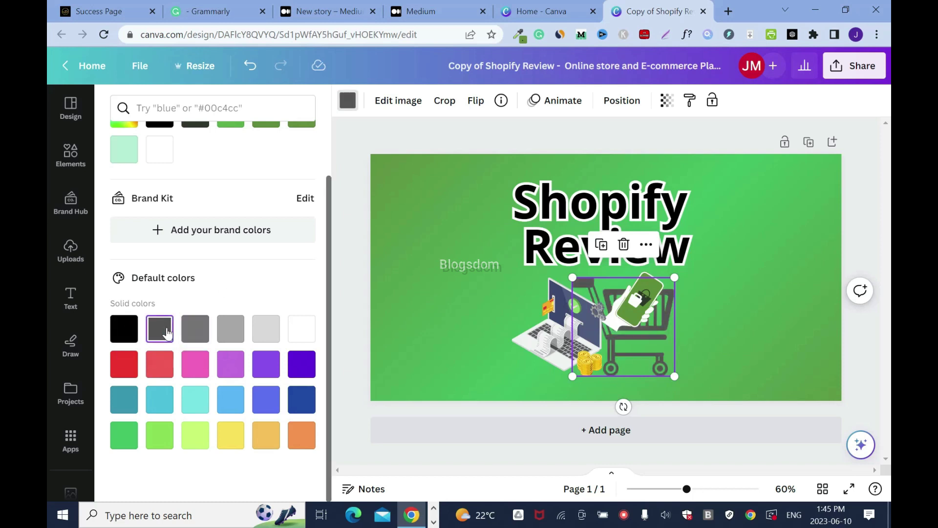
{"action": "left_click", "coordinate": [357, 228]}
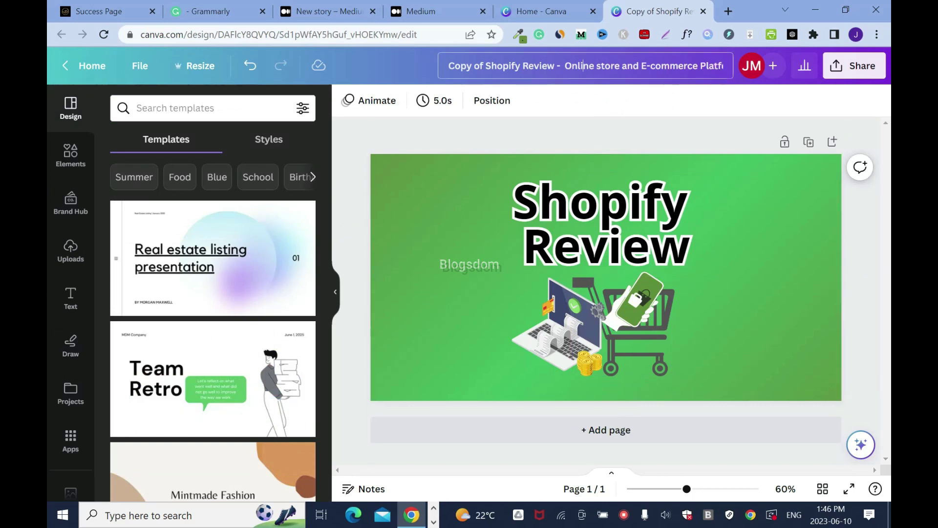
Rename the copied Canva design as "Shopify Review - Online store - E-commerce Platform - Shopify store"
{"action": "key", "text": "BackSpace"}
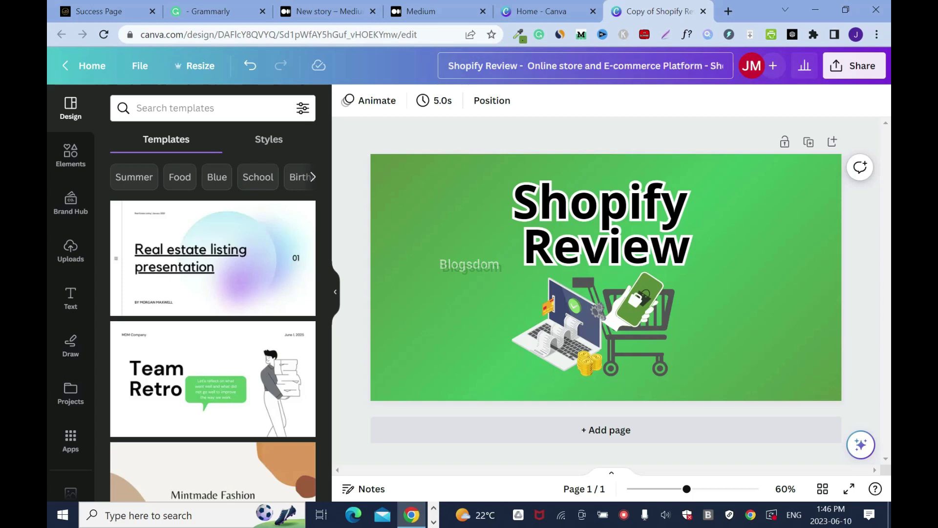
{"action": "left_click", "coordinate": [330, 10]}
{"action": "key", "text": "ctrl+a"}
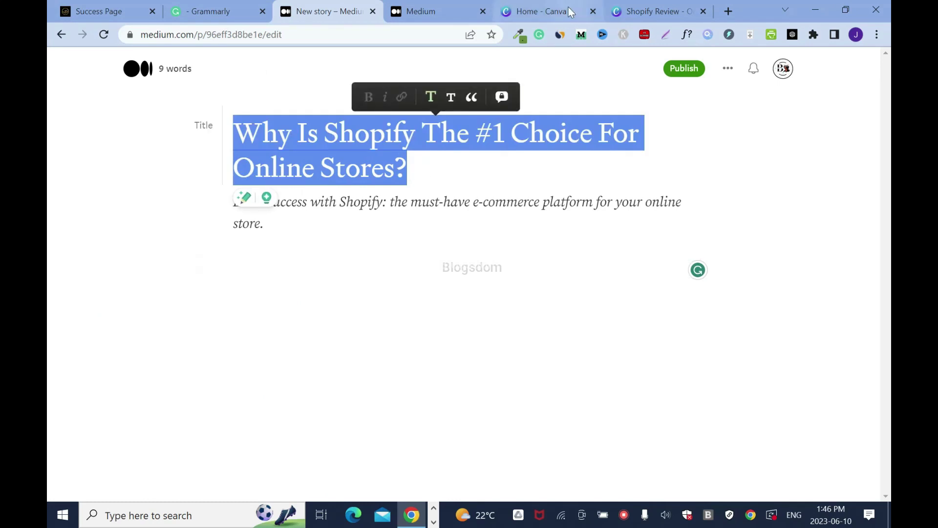
{"action": "left_click", "coordinate": [655, 11]}
{"action": "double_click", "coordinate": [634, 66]}
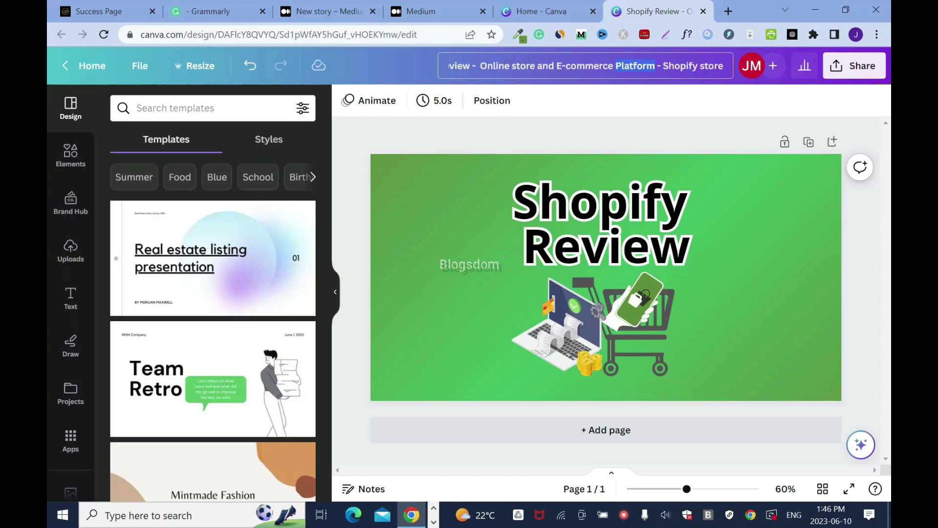
{"action": "key", "text": "BackSpace"}
{"action": "key", "text": "BackSpace"}
{"action": "key", "text": "BackSpace"}
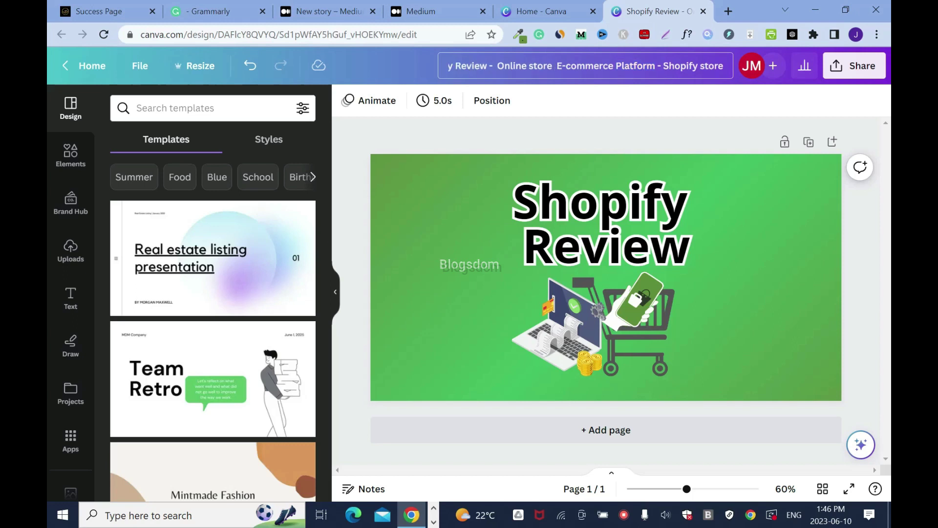
{"action": "type", "text": "-"}
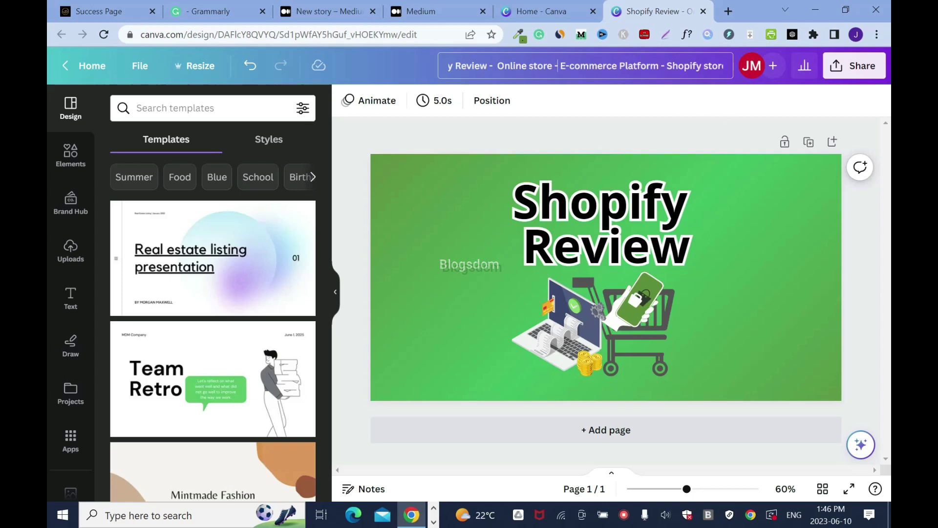
{"action": "left_click", "coordinate": [723, 65]}
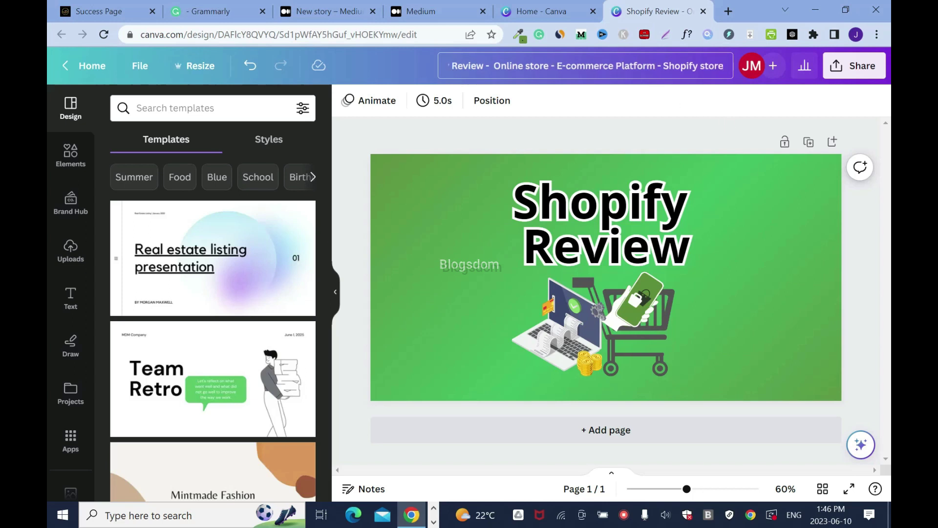
{"action": "left_click", "coordinate": [374, 140]}
Download the finished Shopify Review cover design as a PNG and dismiss the sharing options
{"action": "left_click", "coordinate": [850, 66]}
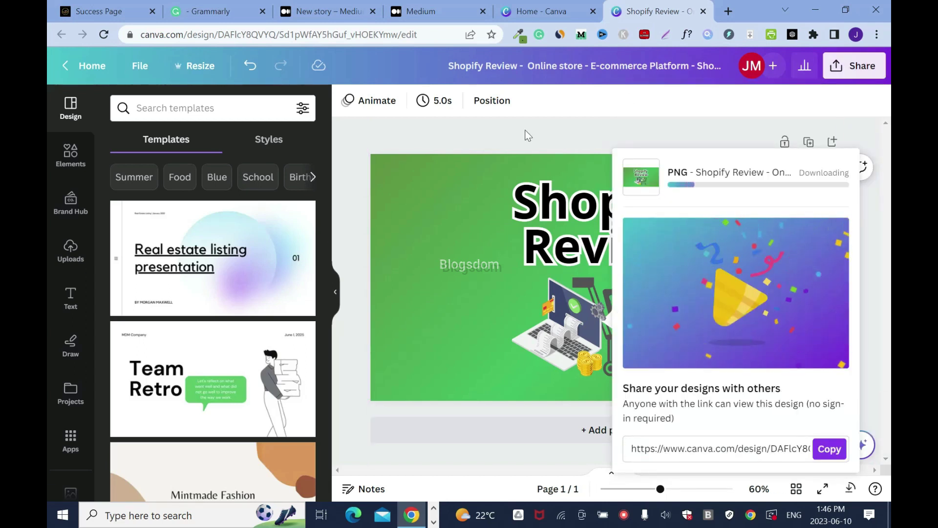
{"action": "left_click", "coordinate": [105, 10]}
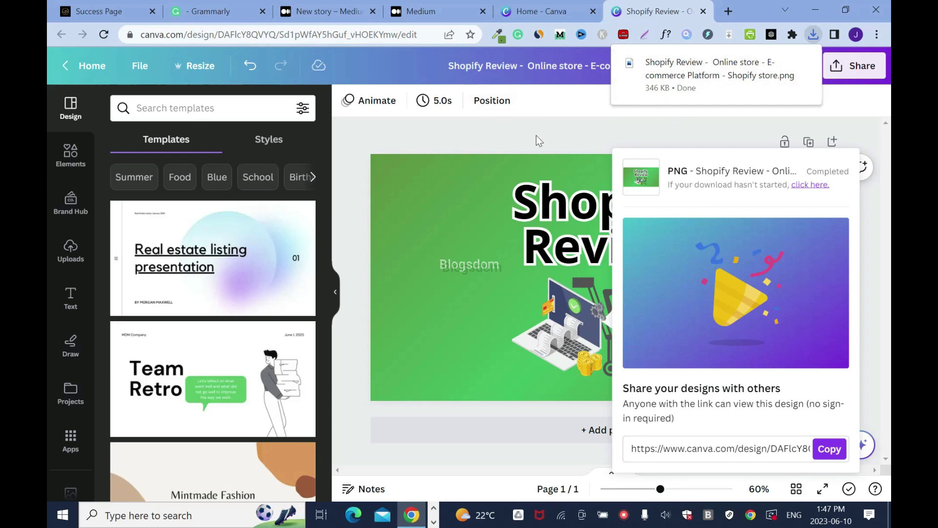
{"action": "left_click", "coordinate": [535, 136]}
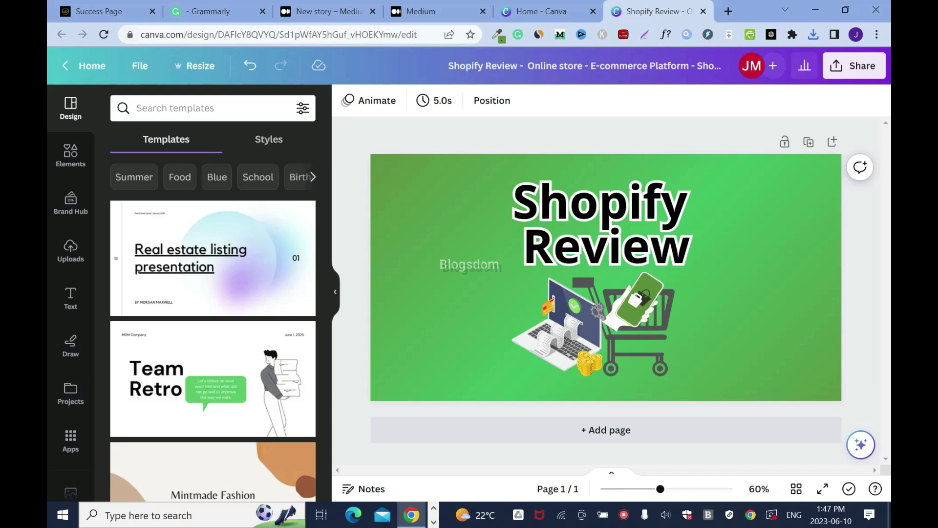
Switch to the Medium draft, search Unsplash for "online store" images beneath the subtitle, and dismiss the search
{"action": "left_click", "coordinate": [406, 11]}
{"action": "left_click", "coordinate": [343, 11]}
{"action": "left_click", "coordinate": [208, 272]}
{"action": "left_click", "coordinate": [205, 266]}
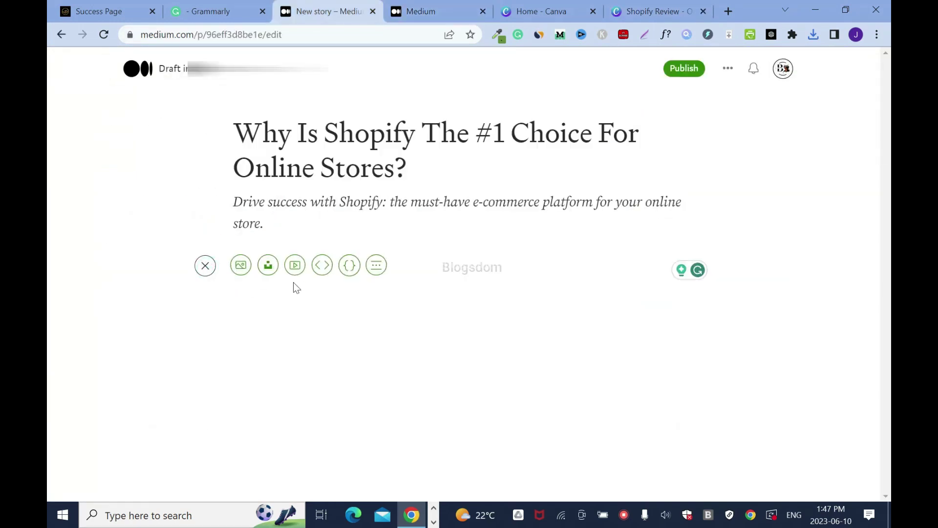
{"action": "left_click", "coordinate": [205, 265]}
{"action": "left_click", "coordinate": [205, 266]}
{"action": "left_click", "coordinate": [269, 266]}
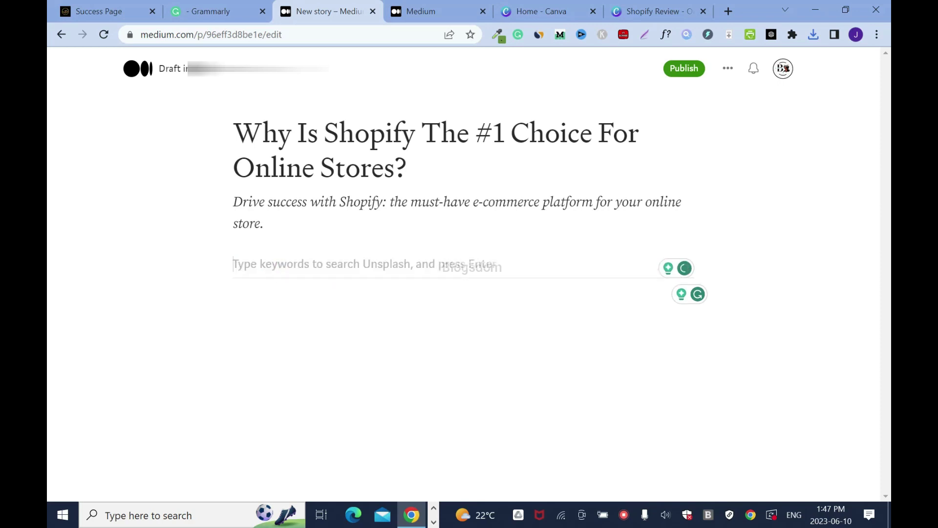
{"action": "type", "text": "online store"}
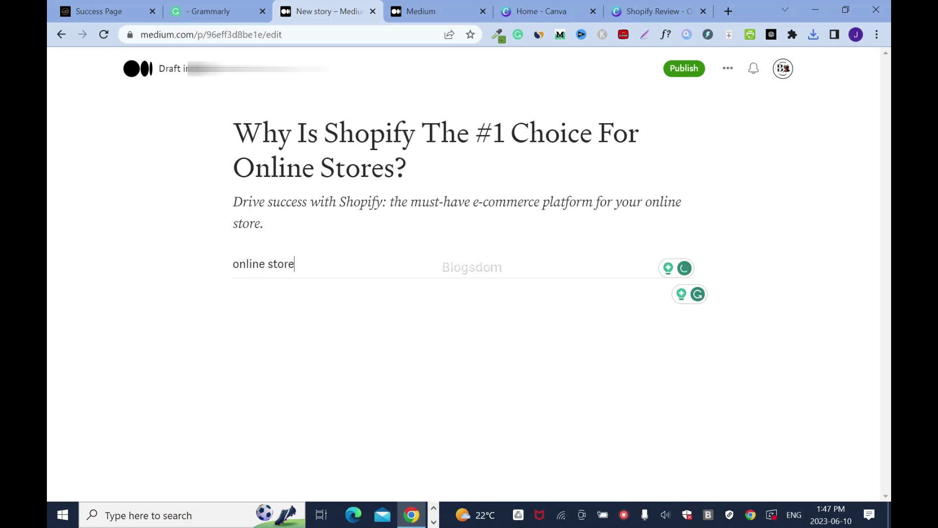
{"action": "key", "text": "Return"}
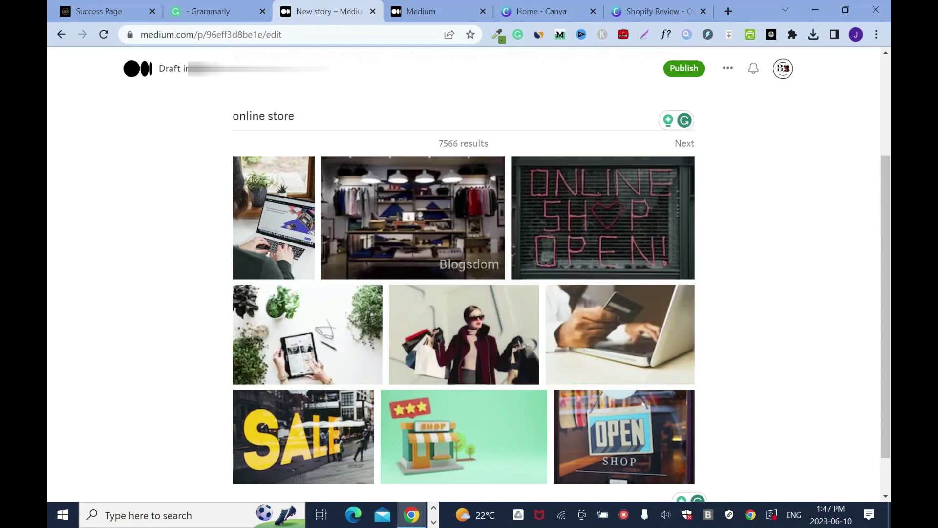
{"action": "left_click", "coordinate": [108, 249]}
Start a video embed beneath the subtitle and copy the link of "Create Online Store with SHOPIFY - #Shorts" from YouTube Studio
{"action": "left_click", "coordinate": [208, 272]}
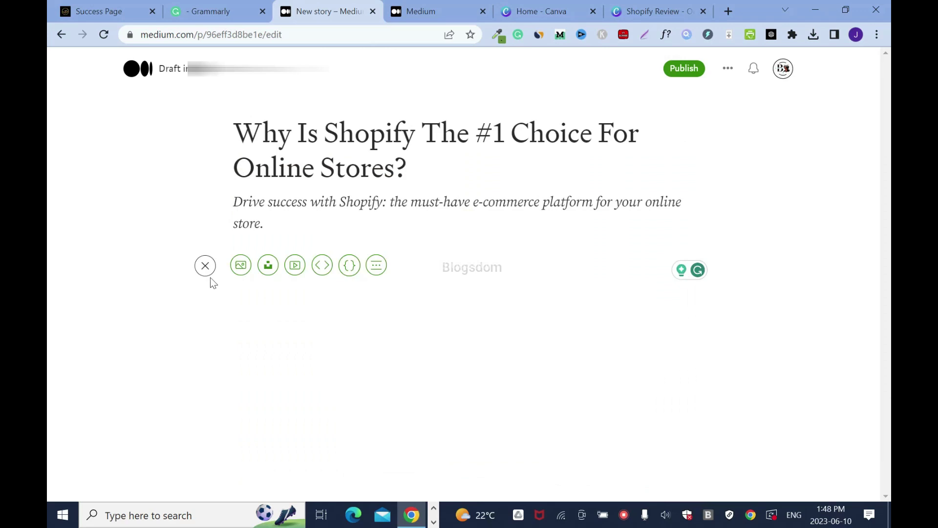
{"action": "left_click", "coordinate": [302, 272]}
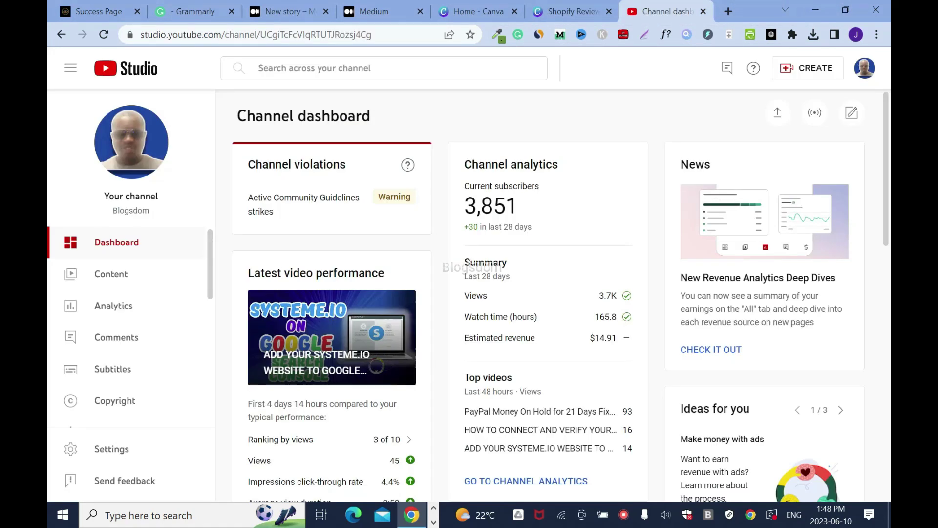
{"action": "left_click", "coordinate": [356, 68]}
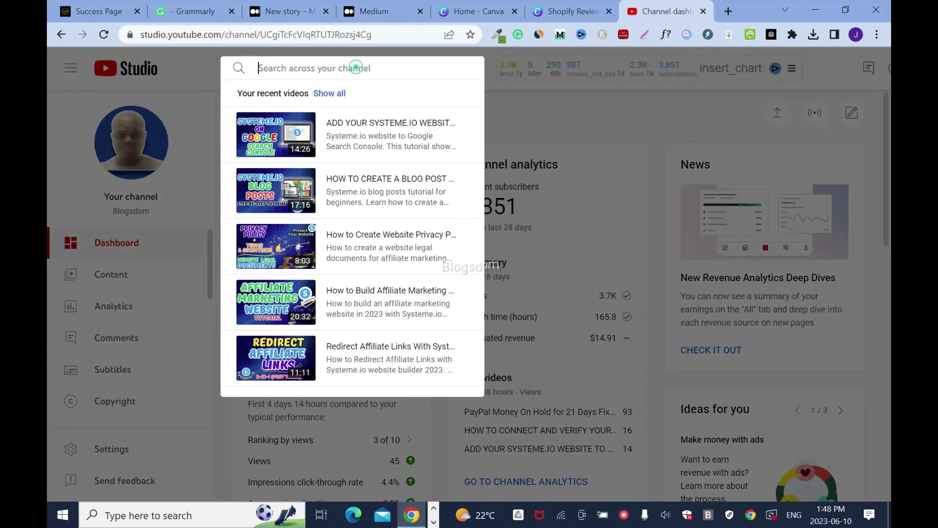
{"action": "type", "text": "sho"}
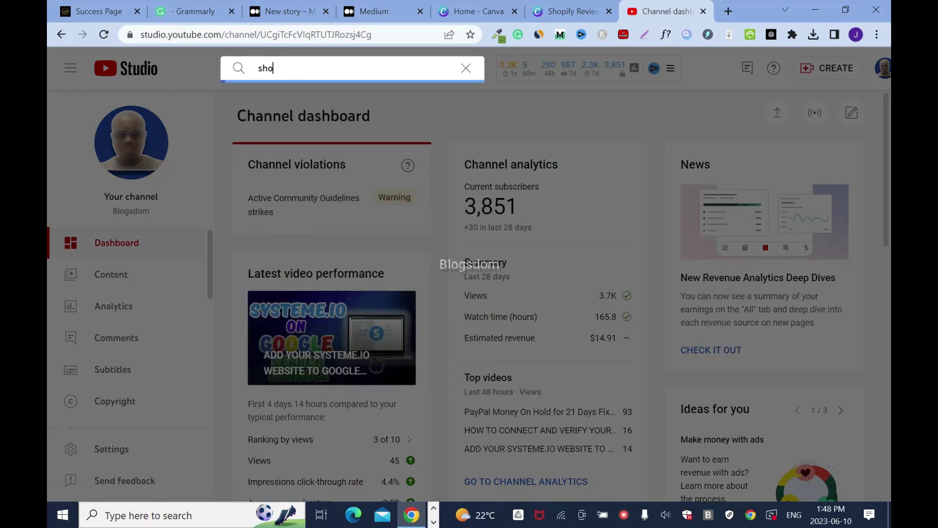
{"action": "mouse_move", "coordinate": [384, 337]}
{"action": "left_click", "coordinate": [334, 370]}
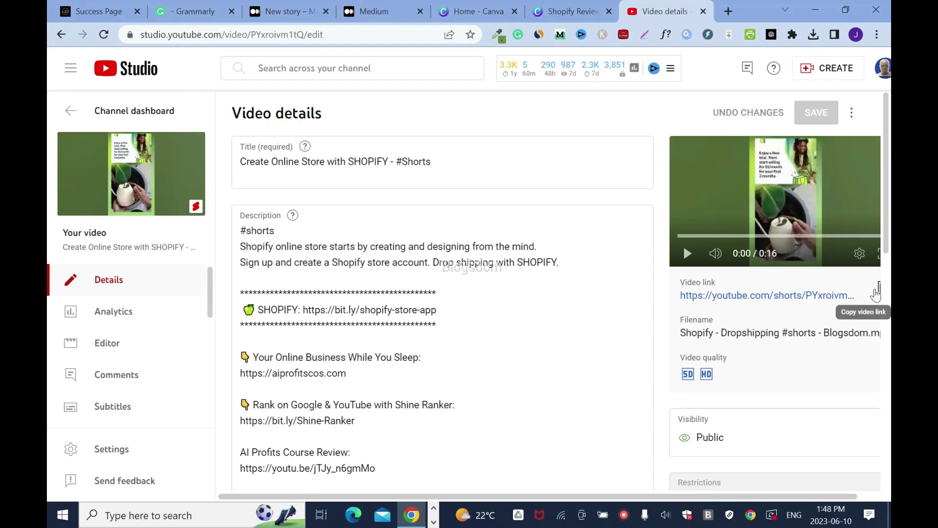
{"action": "left_click_drag", "start_coordinate": [537, 495], "coordinate": [802, 498]}
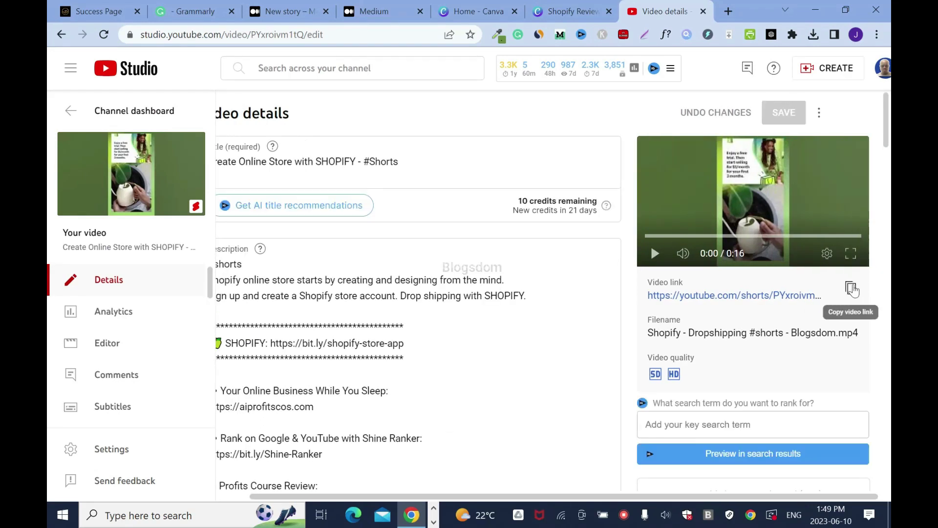
{"action": "left_click", "coordinate": [852, 291]}
Embed the copied YouTube Shorts link beneath the subtitle of the Medium draft
{"action": "left_click", "coordinate": [364, 13]}
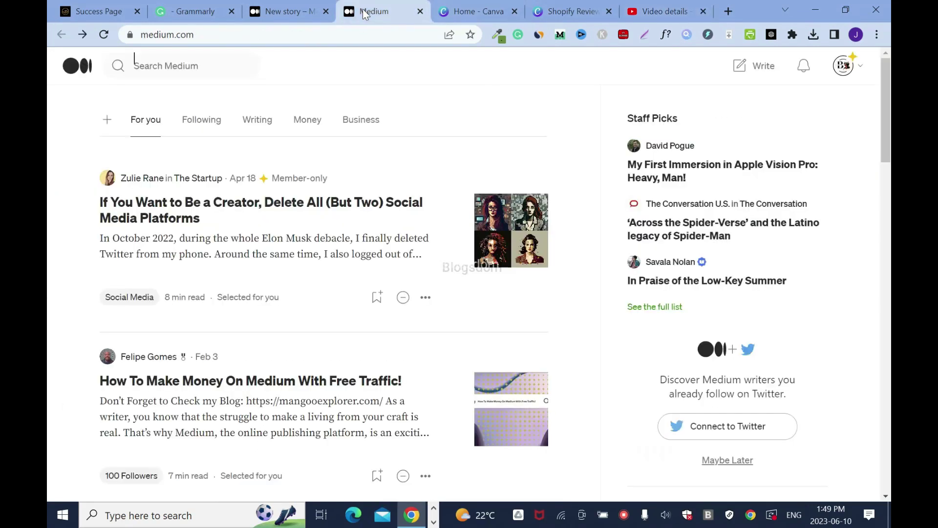
{"action": "left_click", "coordinate": [288, 10]}
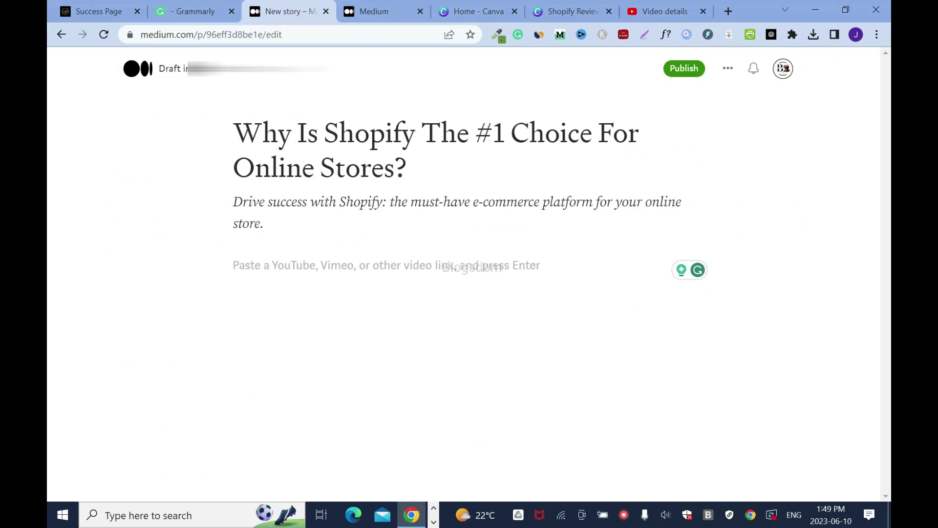
{"action": "key", "text": "ctrl+v"}
{"action": "key", "text": "Return"}
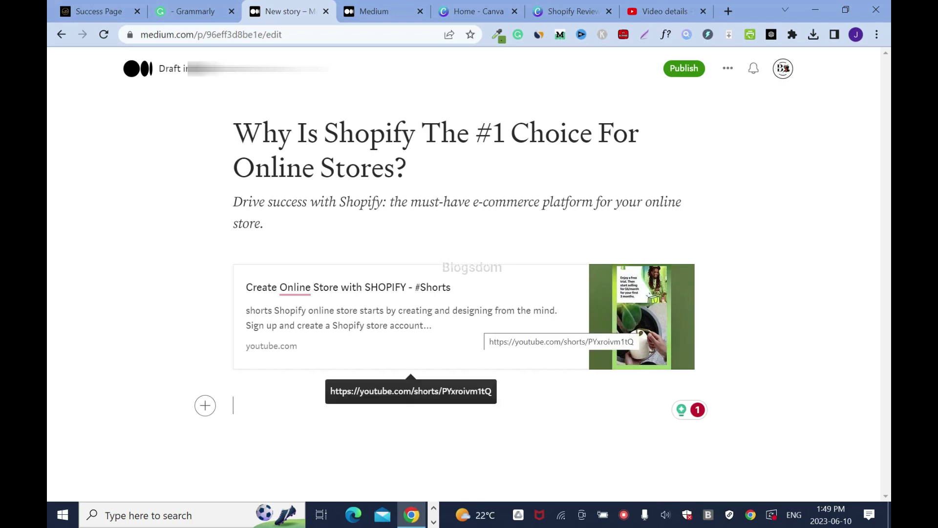
Delete the embedded YouTube video card from the Medium draft
{"action": "right_click", "coordinate": [350, 414]}
{"action": "key", "text": "Escape"}
{"action": "key", "text": "BackSpace"}
{"action": "key", "text": "BackSpace"}
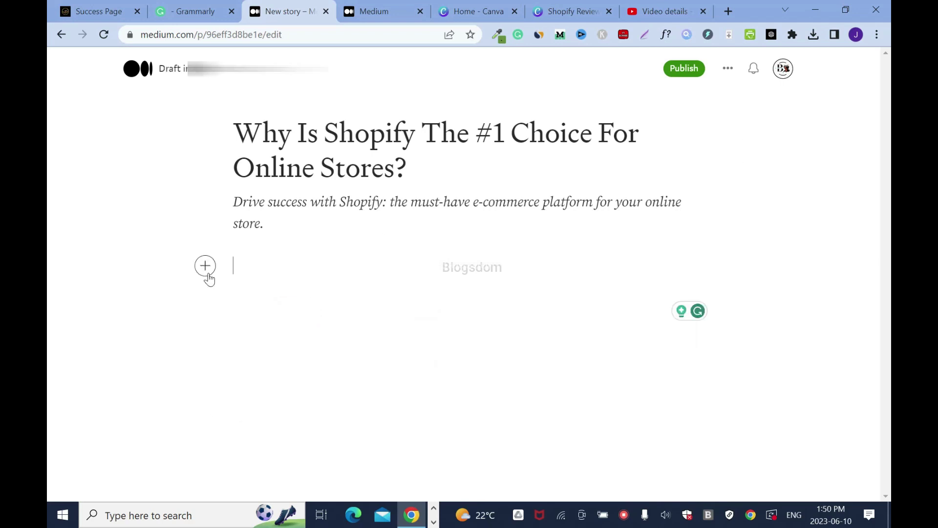
Insert a new part separator beneath the subtitle and remove it again
{"action": "left_click", "coordinate": [206, 267]}
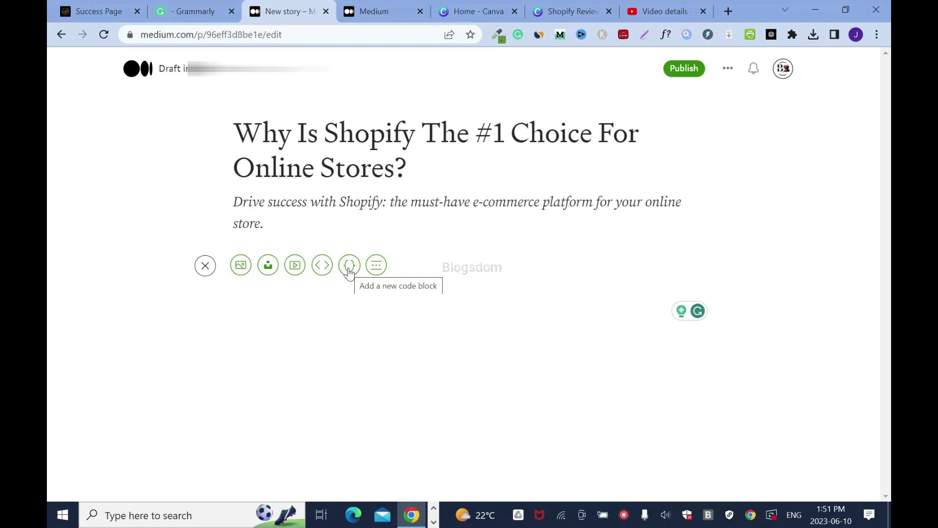
{"action": "left_click", "coordinate": [376, 265]}
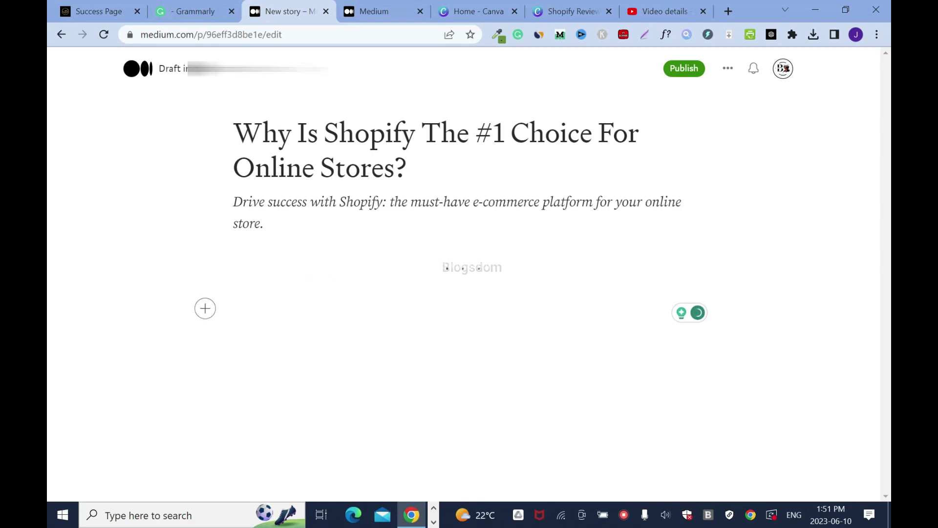
{"action": "key", "text": "BackSpace"}
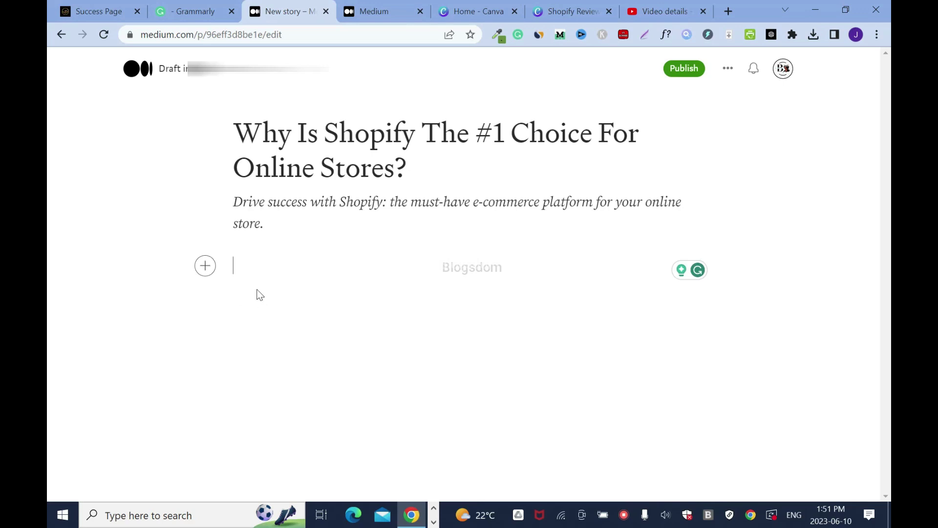
Insert today's downloaded "Shopify Review - Online store - E-commerce Platform - Shopify store" image beneath the subtitle
{"action": "left_click", "coordinate": [205, 268]}
{"action": "left_click", "coordinate": [241, 265]}
{"action": "scroll", "coordinate": [701, 281], "scroll_direction": "down", "scroll_amount": 8}
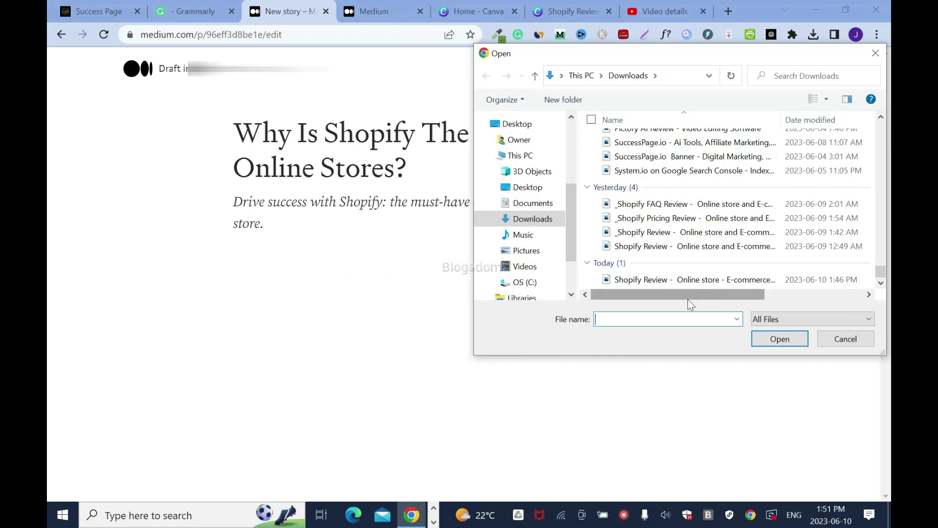
{"action": "left_click", "coordinate": [689, 281]}
{"action": "left_click", "coordinate": [782, 338]}
{"action": "left_click_drag", "start_coordinate": [889, 240], "coordinate": [889, 278]}
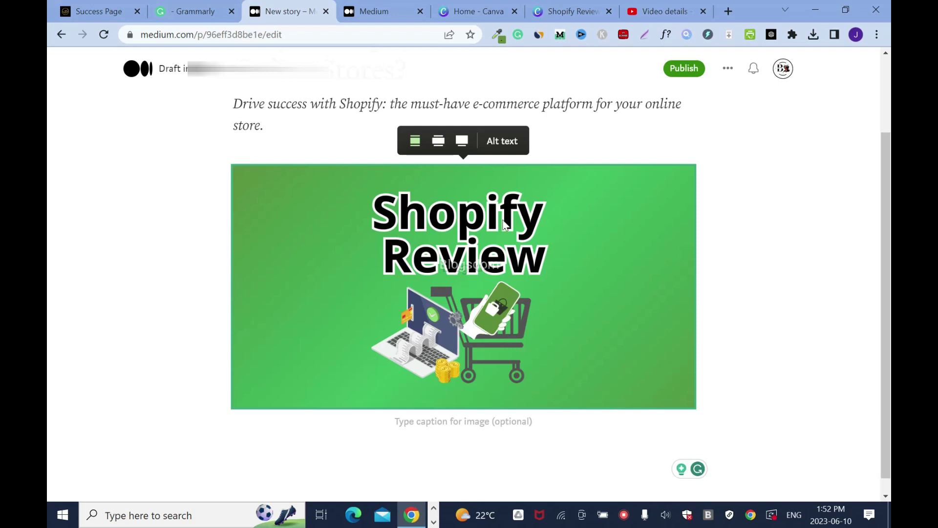
Set the cover image's alternative text to the Canva design's title, "Shopify Review - Online store - E-commerce Platform - Shopify store"
{"action": "left_click", "coordinate": [502, 142]}
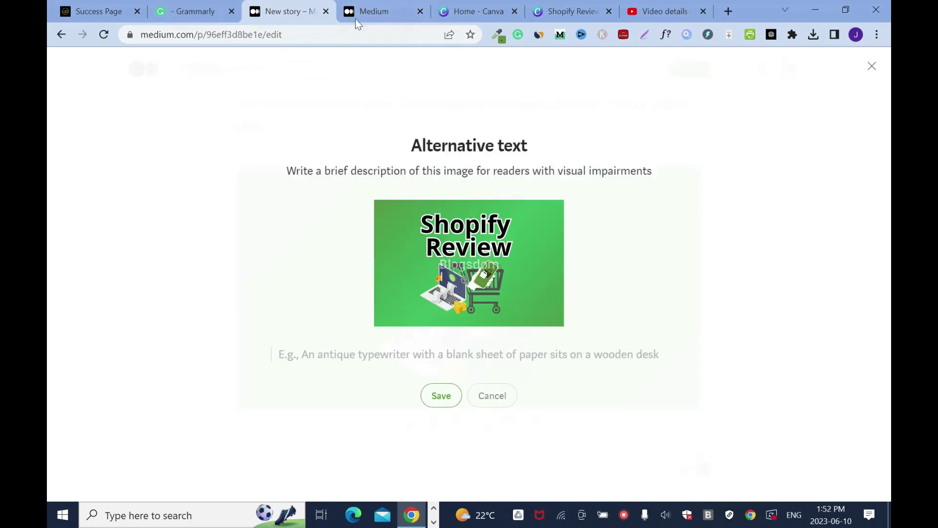
{"action": "left_click", "coordinate": [553, 10]}
{"action": "left_click", "coordinate": [616, 65]}
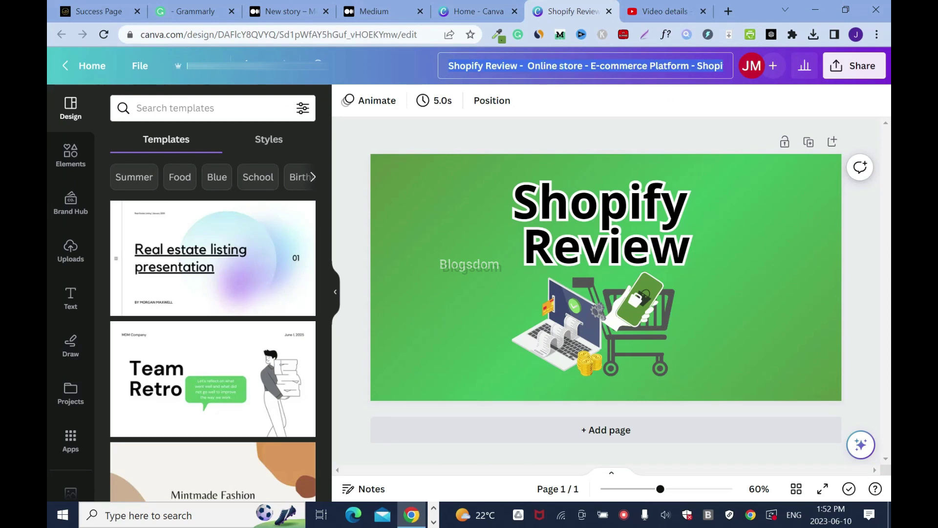
{"action": "key", "text": "ctrl+c"}
{"action": "left_click", "coordinate": [295, 10]}
{"action": "key", "text": "ctrl+v"}
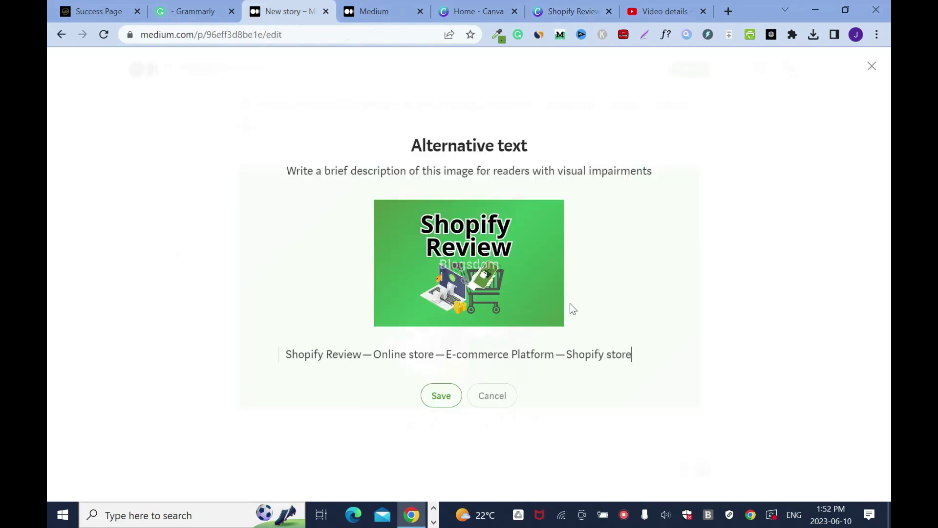
{"action": "left_click", "coordinate": [441, 396]}
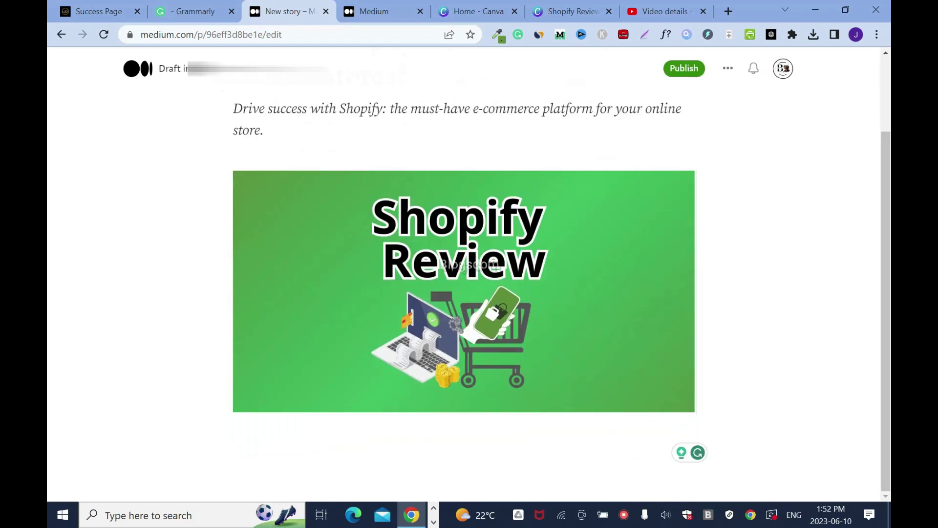
Copy the Grammarly article text up to the closing paragraph, excluding the Shopify link footer, and return to the Medium draft
{"action": "left_click", "coordinate": [186, 12]}
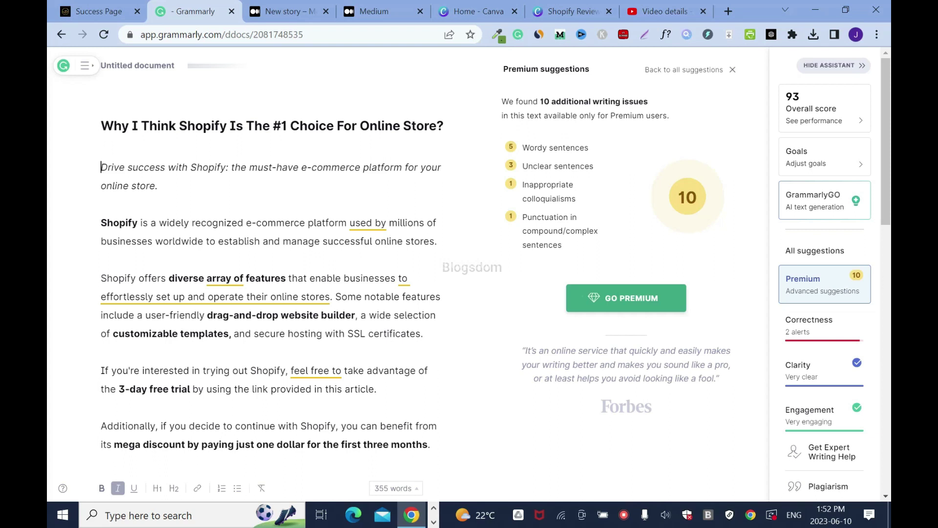
{"action": "key", "text": "ctrl+a"}
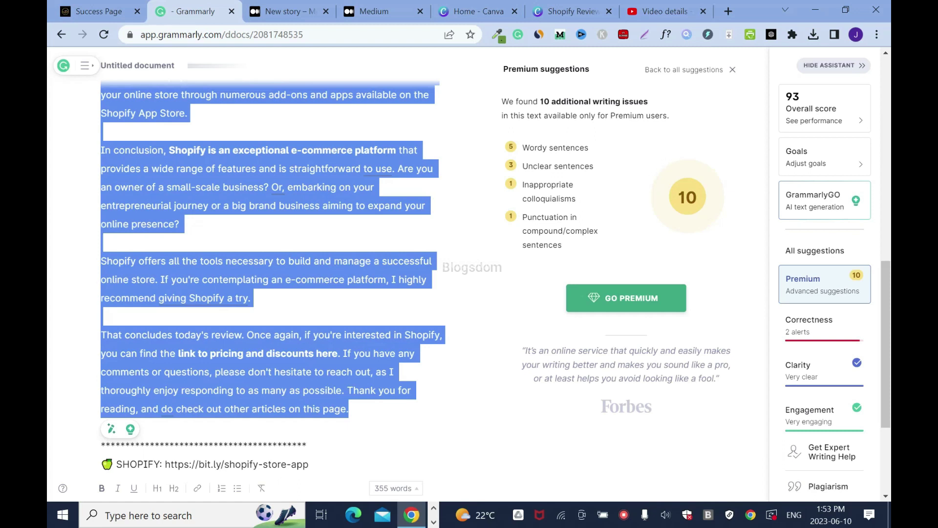
{"action": "left_click", "coordinate": [400, 487]}
{"action": "left_click", "coordinate": [548, 459]}
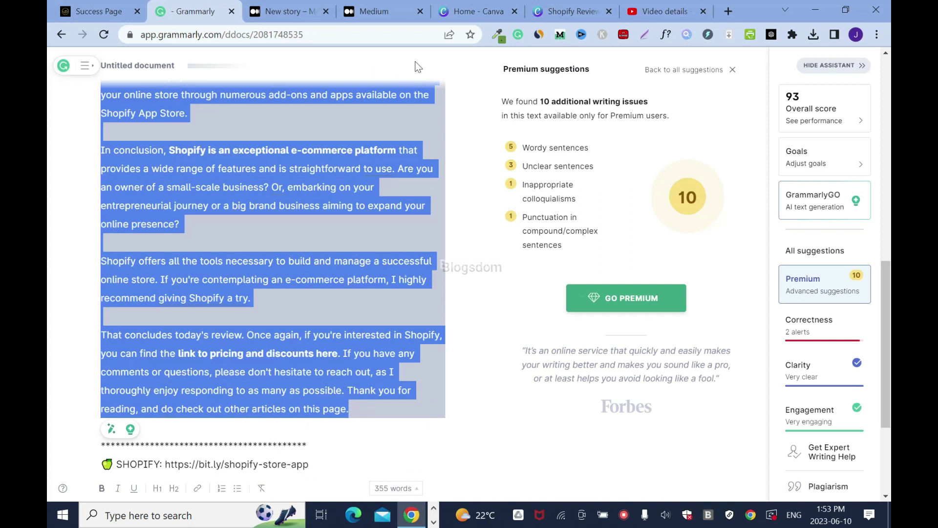
{"action": "left_click", "coordinate": [376, 16]}
{"action": "left_click", "coordinate": [286, 11]}
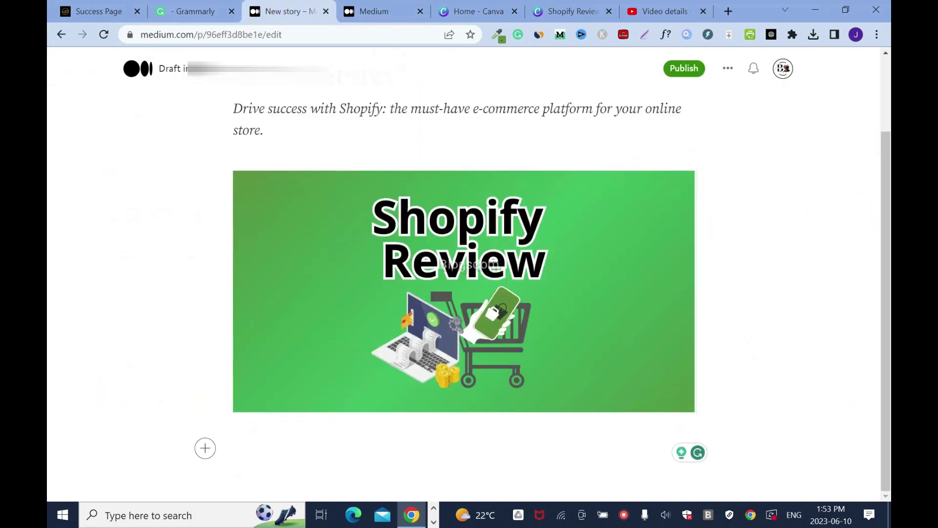
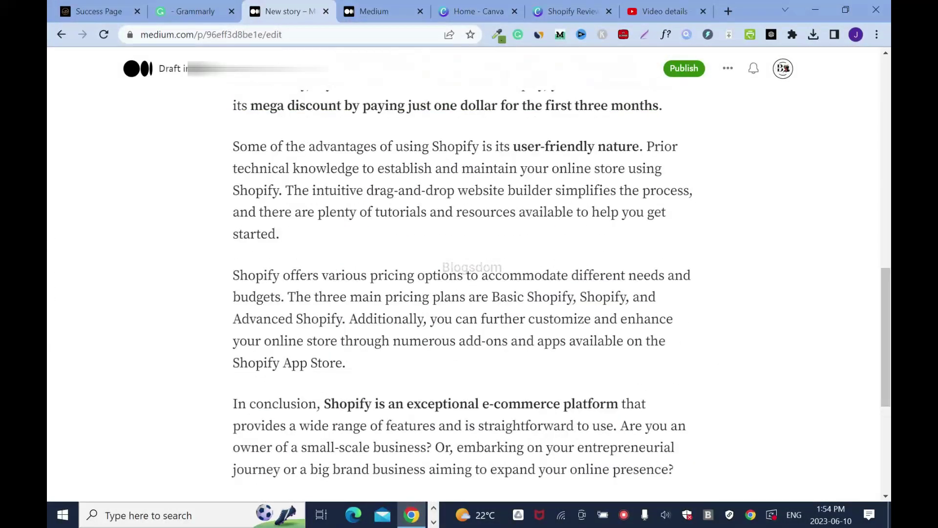
Insert a part separator between the user-friendly nature paragraph and the pricing options paragraph
{"action": "left_click", "coordinate": [279, 235]}
{"action": "key", "text": "Return"}
{"action": "left_click", "coordinate": [205, 277]}
{"action": "left_click", "coordinate": [376, 276]}
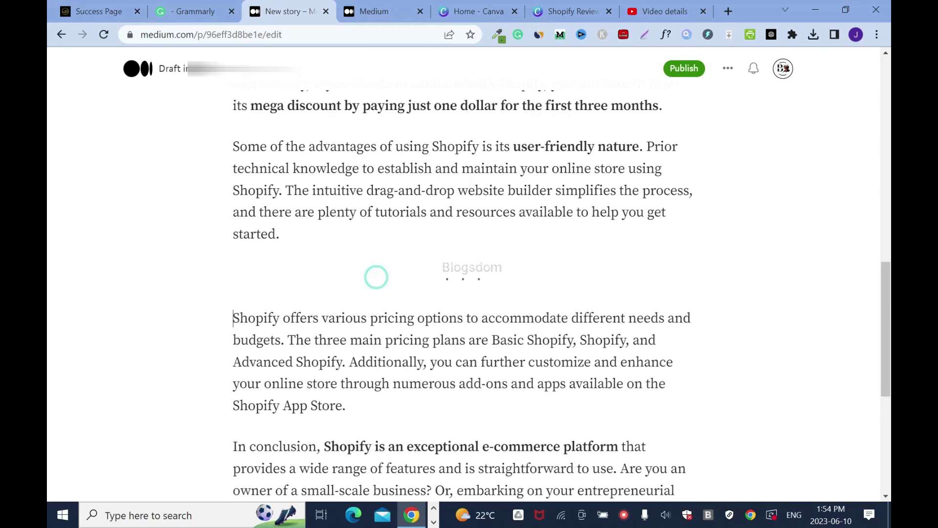
Add an empty line above the pricing options paragraph and search Unsplash for "shopify" images there
{"action": "left_click", "coordinate": [658, 318]}
{"action": "left_click", "coordinate": [232, 319]}
{"action": "key", "text": "Return"}
{"action": "left_click", "coordinate": [205, 318]}
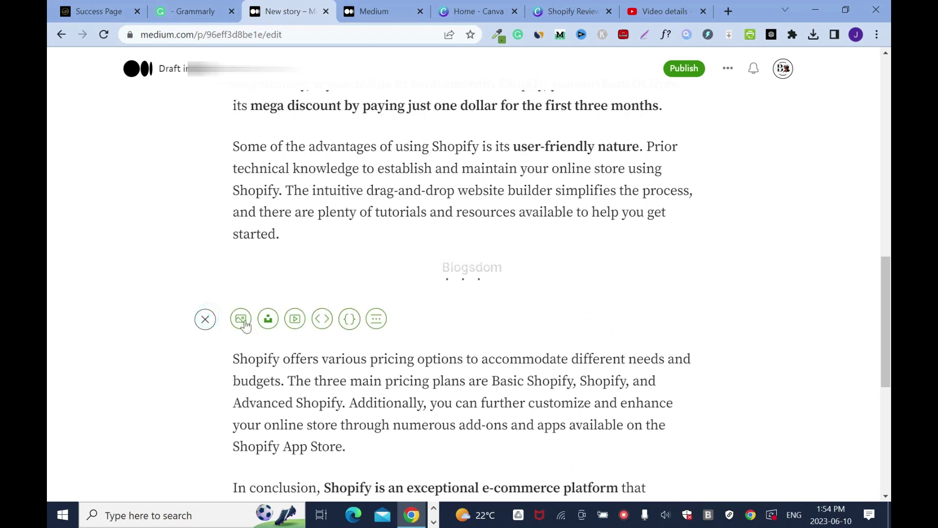
{"action": "left_click", "coordinate": [268, 318]}
{"action": "type", "text": "shopify"}
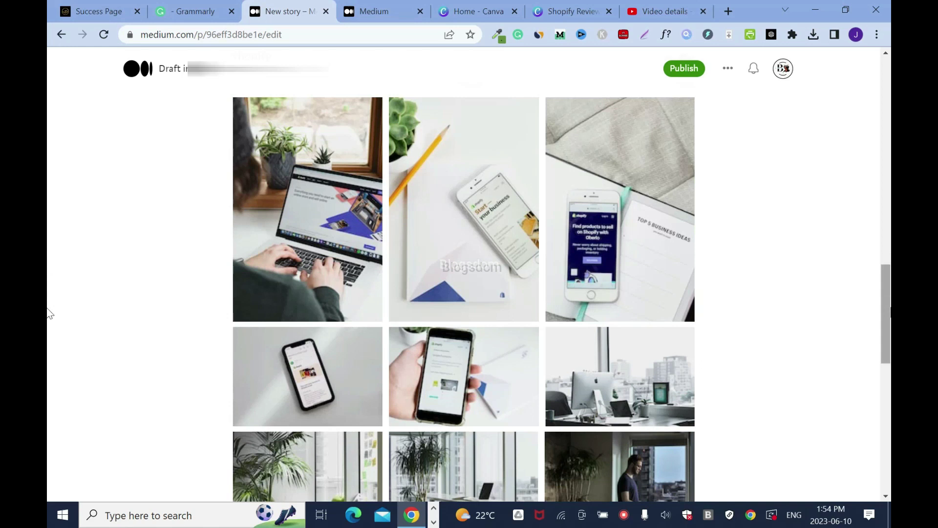
{"action": "scroll", "coordinate": [49, 353], "scroll_direction": "down", "scroll_amount": 3}
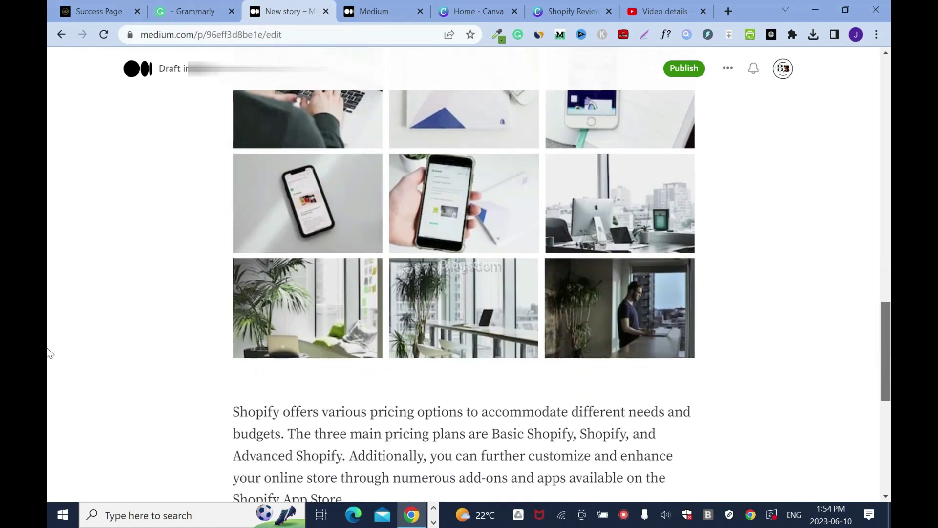
{"action": "left_click_drag", "start_coordinate": [887, 408], "coordinate": [886, 321]}
{"action": "left_click", "coordinate": [290, 242]}
{"action": "left_click", "coordinate": [206, 264]}
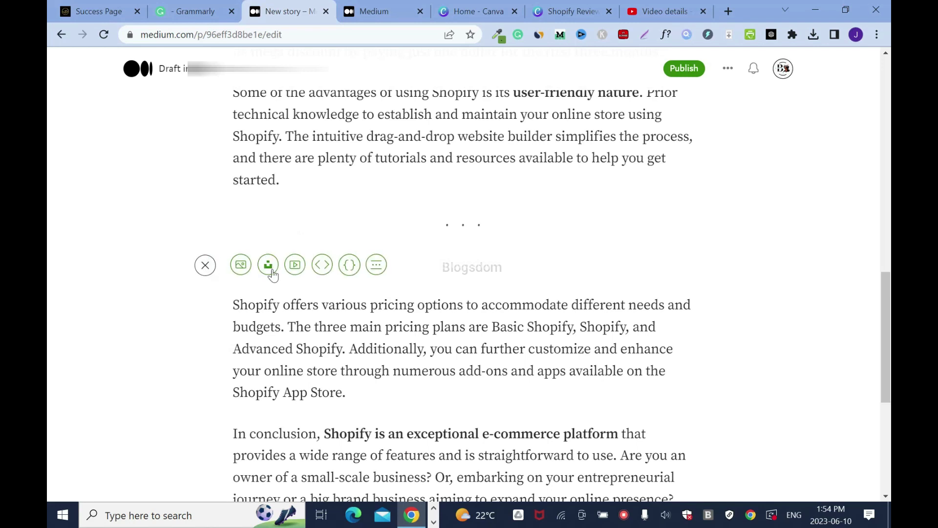
{"action": "left_click", "coordinate": [268, 265]}
{"action": "key", "text": "Return"}
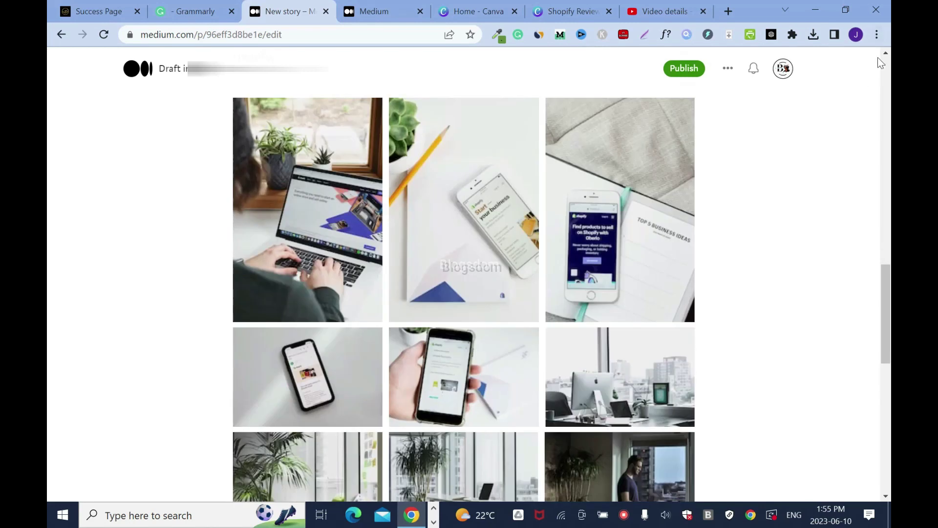
Reduce the browser's page zoom and restart the Unsplash image search on the empty line above the pricing paragraph
{"action": "left_click", "coordinate": [877, 35]}
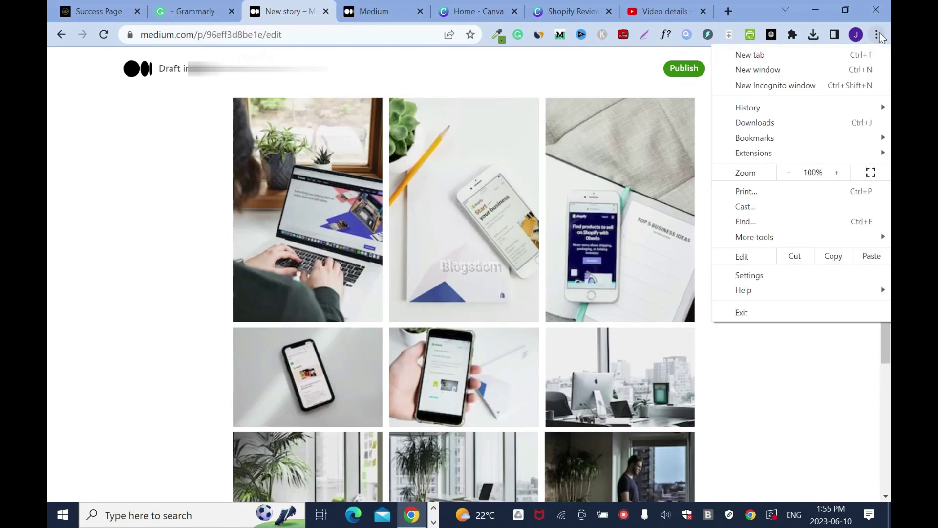
{"action": "left_click", "coordinate": [789, 173]}
{"action": "left_click", "coordinate": [789, 172]}
{"action": "left_click", "coordinate": [789, 173]}
{"action": "left_click", "coordinate": [513, 163]}
{"action": "mouse_move", "coordinate": [890, 321]}
{"action": "left_mouse_down"}
{"action": "mouse_move", "coordinate": [890, 261]}
{"action": "mouse_move", "coordinate": [890, 348]}
{"action": "mouse_move", "coordinate": [890, 304]}
{"action": "left_mouse_up"}
{"action": "left_click", "coordinate": [318, 216]}
{"action": "left_click", "coordinate": [270, 215]}
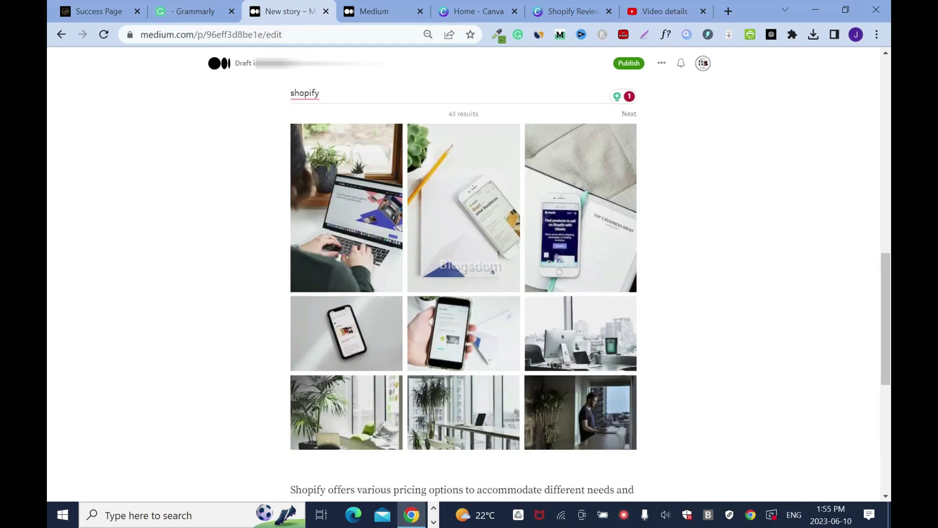
Browse the "shopify" Unsplash results and insert the photo of hands typing on a laptop beside potted plants, then select it
{"action": "left_click", "coordinate": [633, 117]}
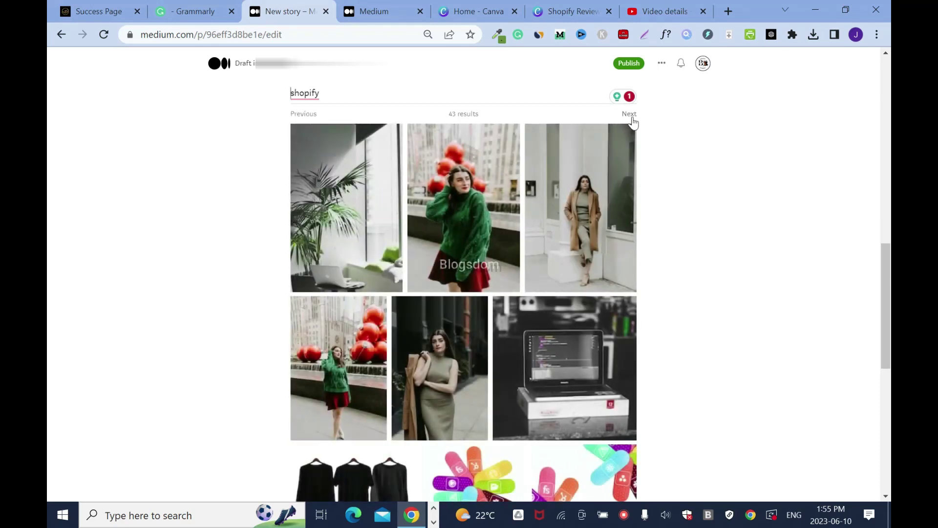
{"action": "left_click", "coordinate": [632, 118]}
{"action": "left_click", "coordinate": [307, 119]}
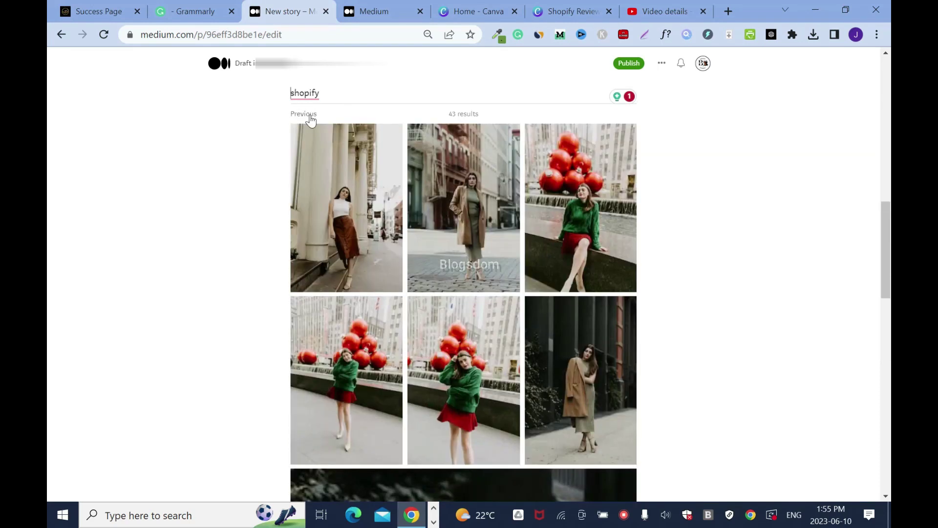
{"action": "left_click", "coordinate": [306, 118]}
{"action": "left_click", "coordinate": [627, 117]}
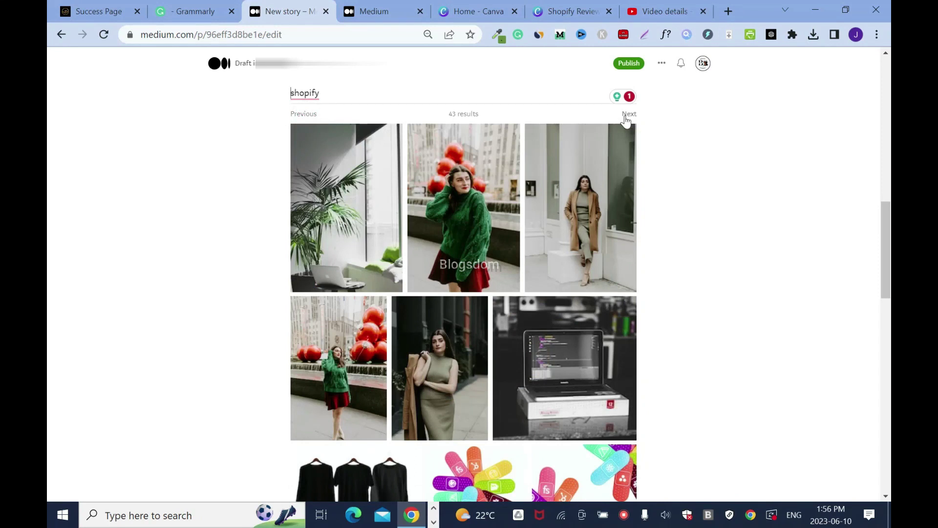
{"action": "left_click", "coordinate": [304, 119]}
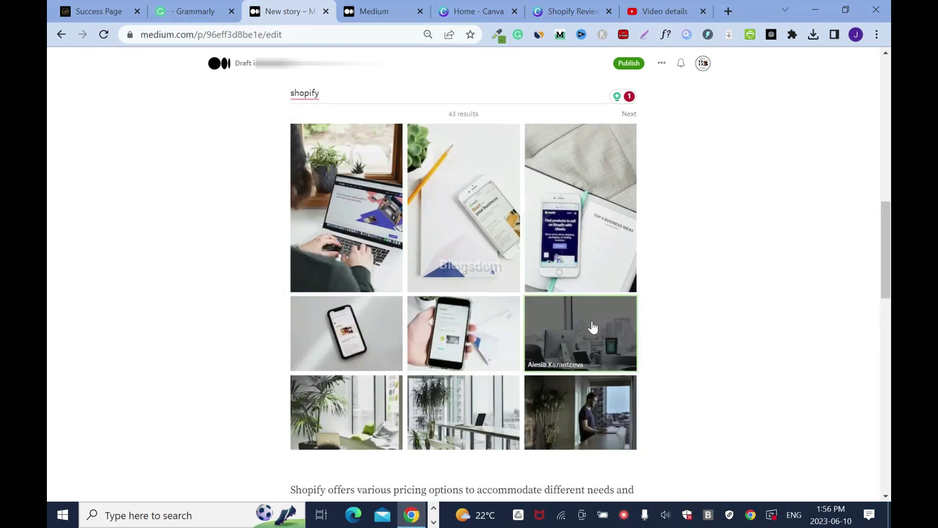
{"action": "left_click", "coordinate": [318, 195]}
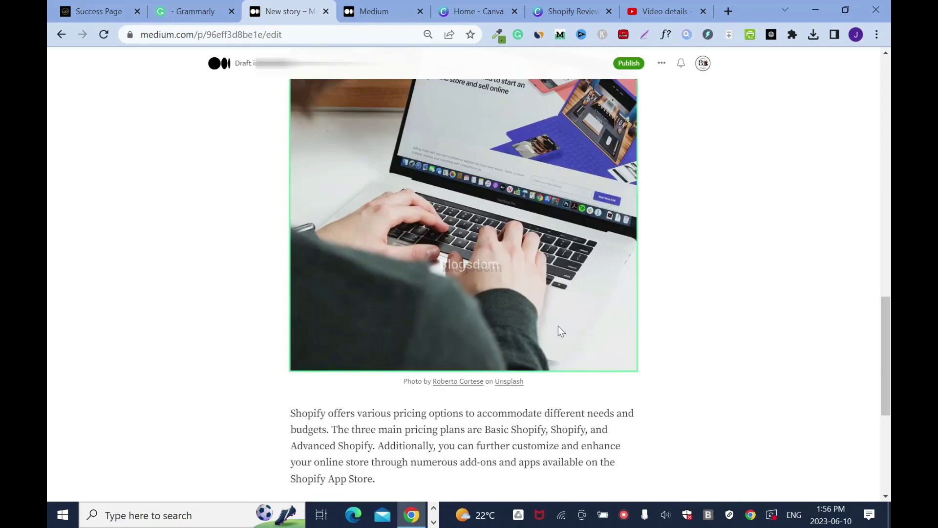
{"action": "scroll", "coordinate": [561, 331], "scroll_direction": "up", "scroll_amount": 7}
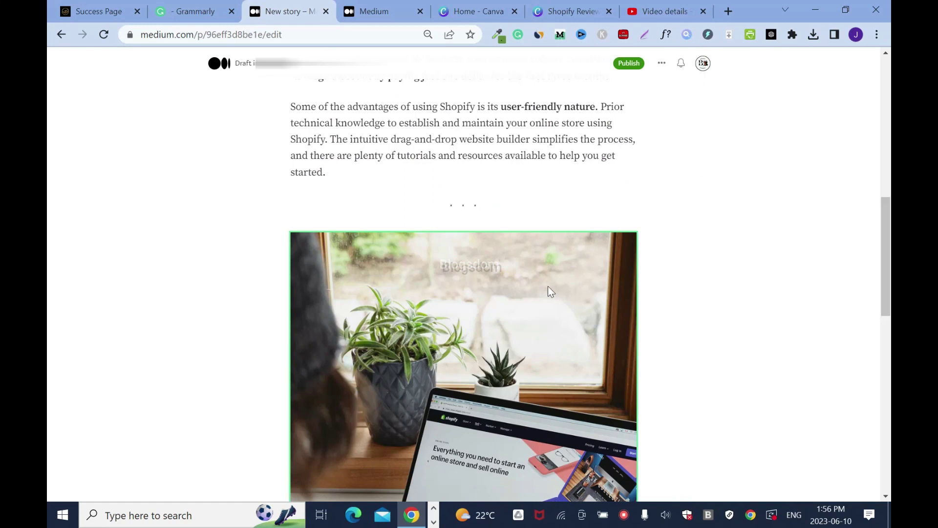
{"action": "left_click", "coordinate": [547, 286]}
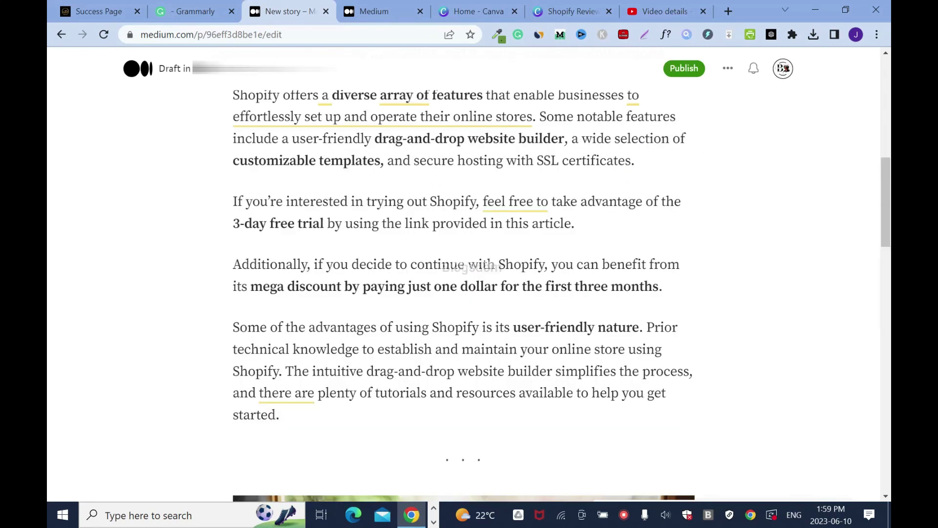
Format the mega discount paragraph as a block quote and the "Shopify offers all the tools necessary" paragraph as a pull quote
{"action": "left_click_drag", "start_coordinate": [233, 264], "coordinate": [663, 287]}
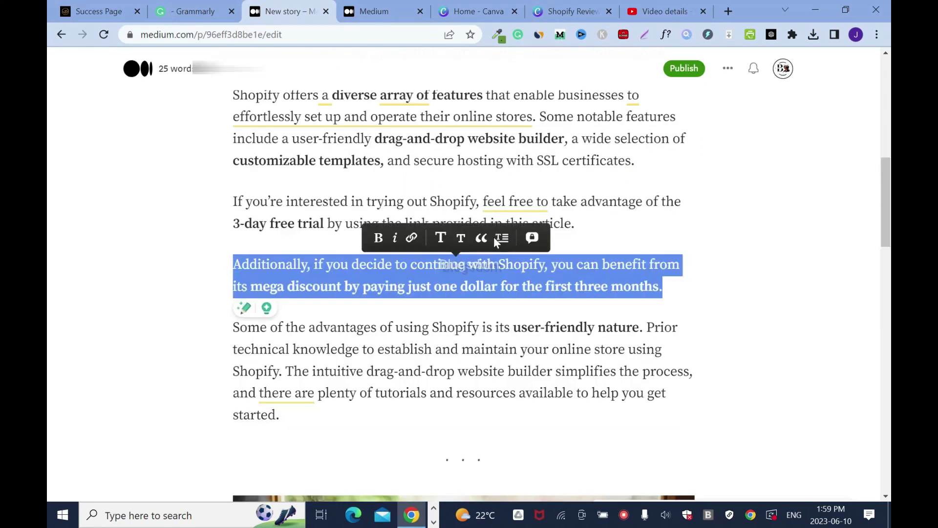
{"action": "left_click", "coordinate": [488, 241]}
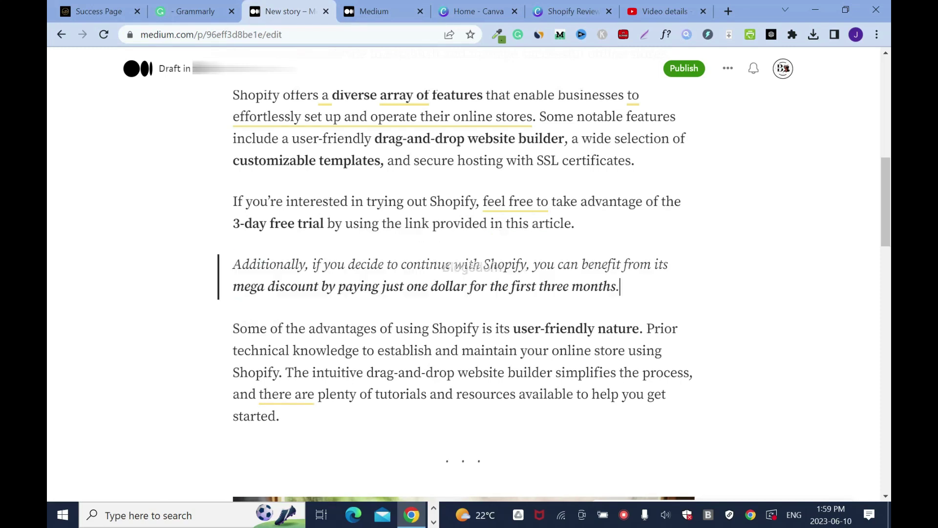
{"action": "left_click_drag", "start_coordinate": [889, 214], "coordinate": [887, 491]}
{"action": "left_click_drag", "start_coordinate": [233, 233], "coordinate": [464, 276]}
{"action": "left_click", "coordinate": [477, 211]}
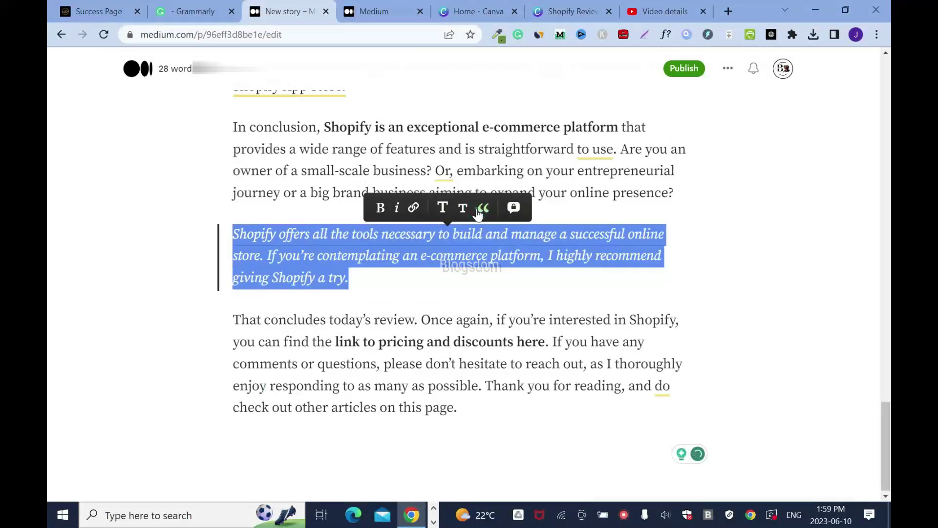
{"action": "left_click", "coordinate": [476, 208]}
{"action": "left_click", "coordinate": [684, 314]}
{"action": "mouse_move", "coordinate": [888, 421]}
{"action": "left_mouse_down"}
{"action": "mouse_move", "coordinate": [889, 438]}
{"action": "mouse_move", "coordinate": [889, 403]}
{"action": "mouse_move", "coordinate": [890, 438]}
{"action": "left_mouse_up"}
Below the closing paragraph, paste the green apple "SHOPIFY:" label from Grammarly and add "Access the page with this affiliate link."
{"action": "left_click", "coordinate": [458, 406]}
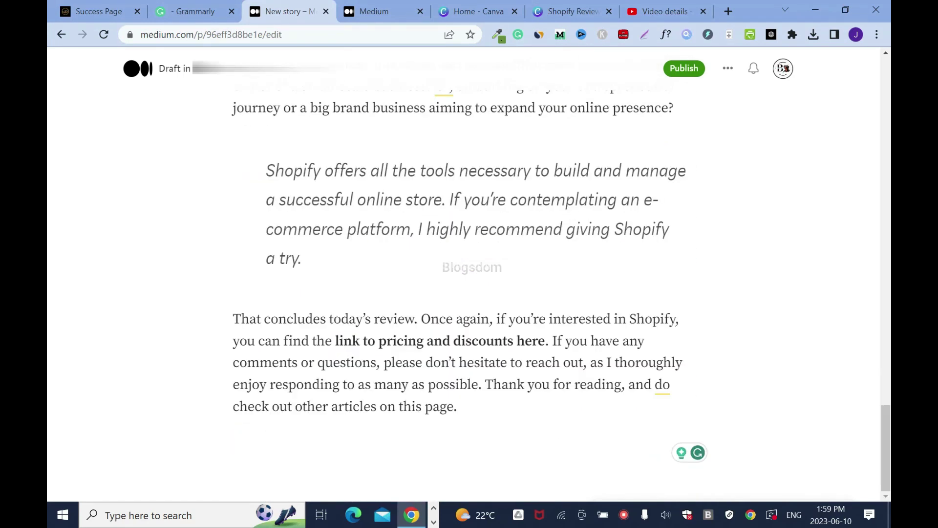
{"action": "key", "text": "Return"}
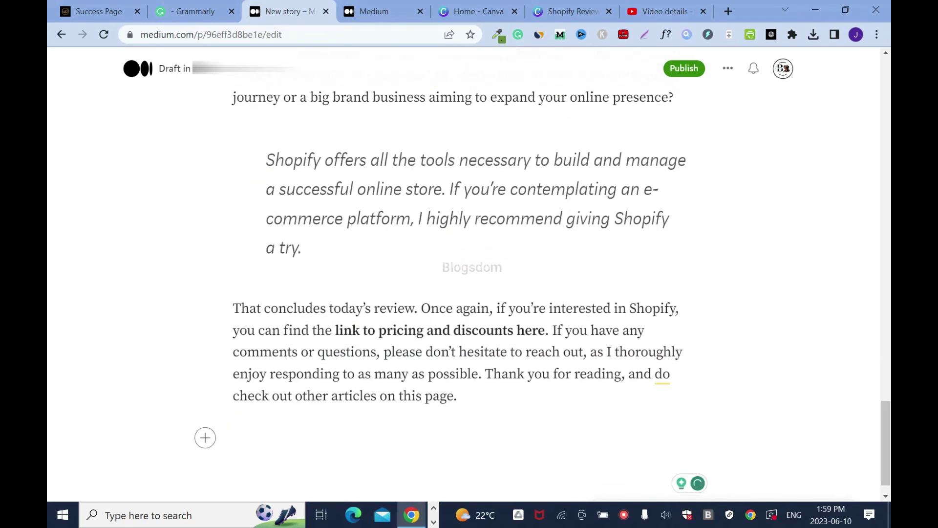
{"action": "left_click", "coordinate": [190, 6]}
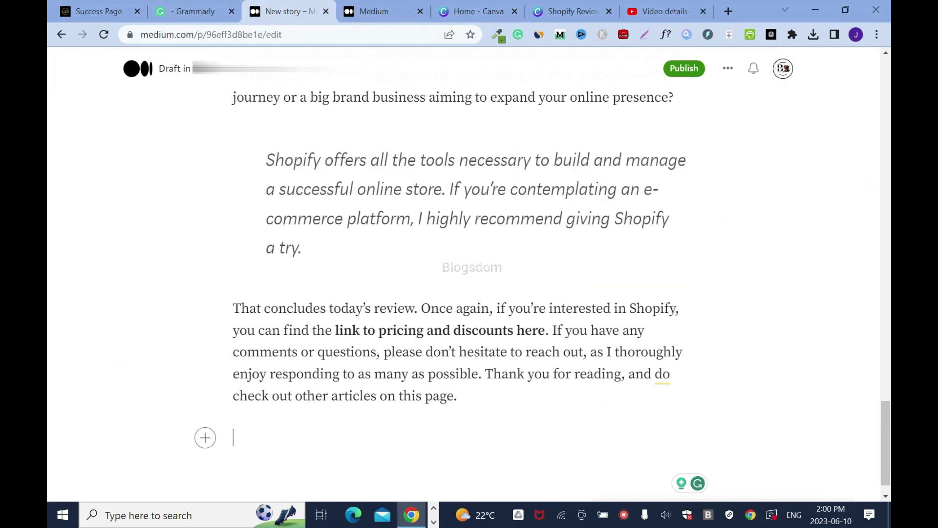
{"action": "type", "text": "🍏 SHOPIFY"}
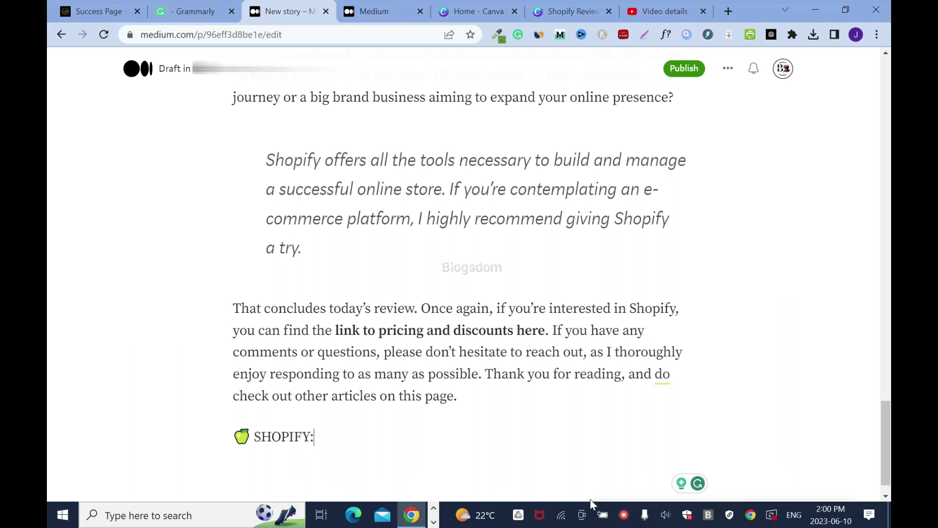
{"action": "type", "text": "Access the p"}
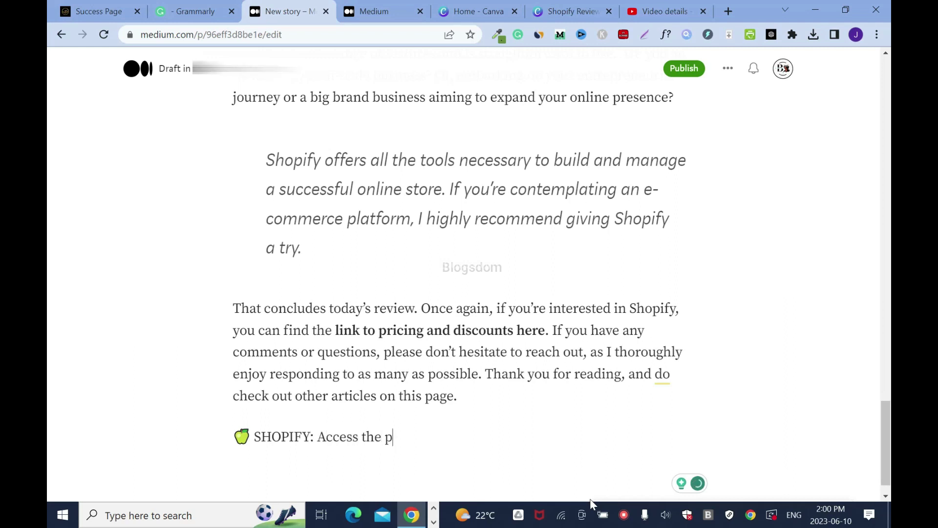
{"action": "type", "text": "age with this affil"}
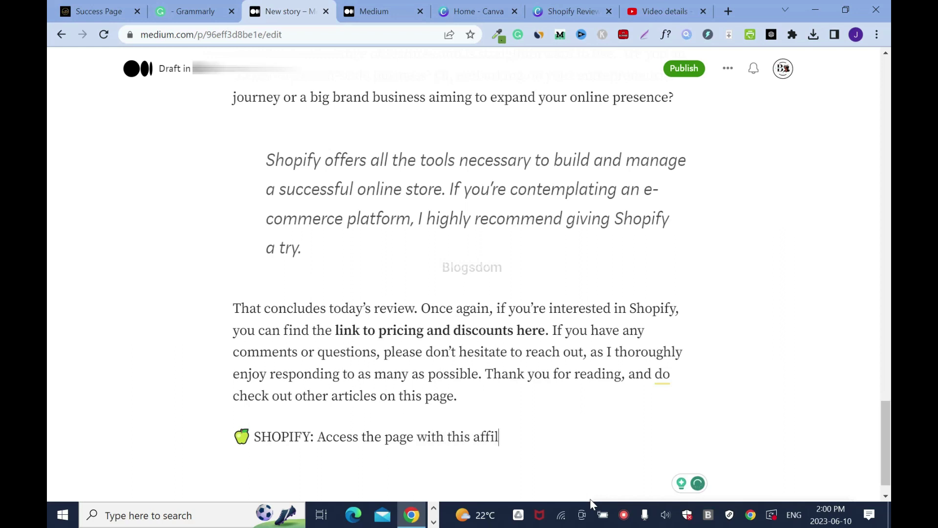
{"action": "type", "text": "iate link."}
{"action": "left_click_drag", "start_coordinate": [318, 436], "coordinate": [548, 436]}
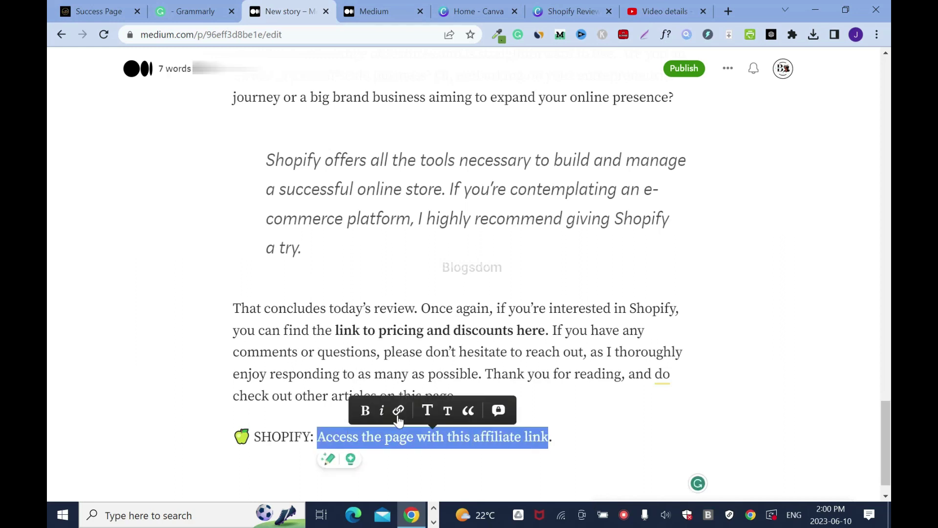
{"action": "left_click", "coordinate": [399, 411]}
{"action": "left_click", "coordinate": [191, 11]}
{"action": "left_click_drag", "start_coordinate": [165, 349], "coordinate": [311, 349]}
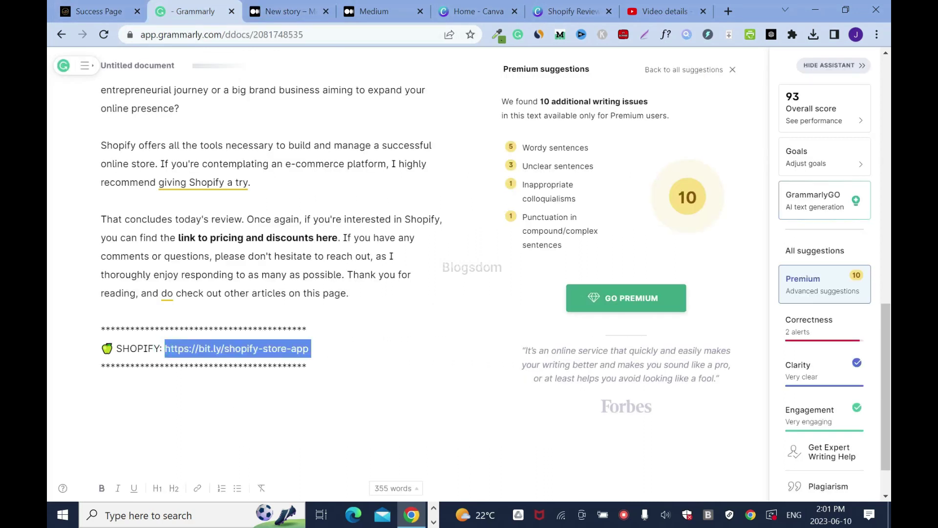
{"action": "right_click", "coordinate": [288, 347]}
{"action": "left_click", "coordinate": [328, 140]}
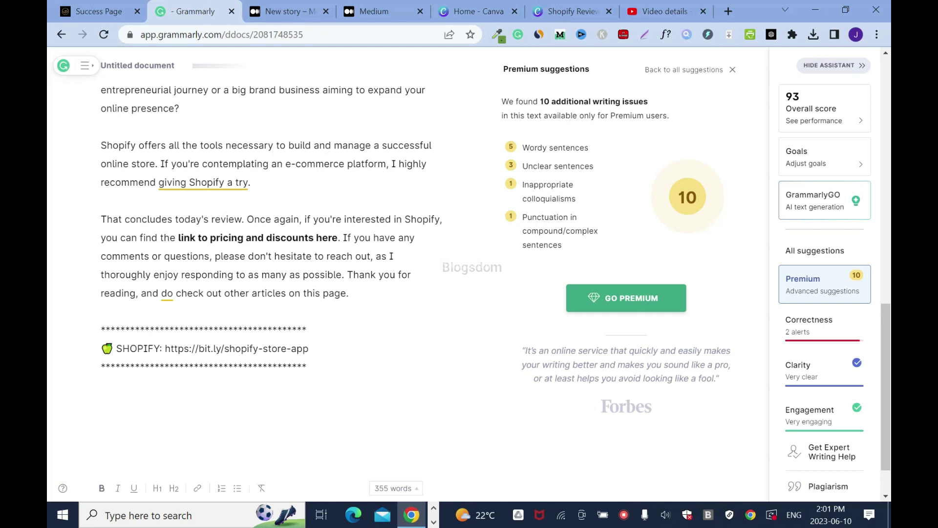
{"action": "key", "text": "ctrl+Tab"}
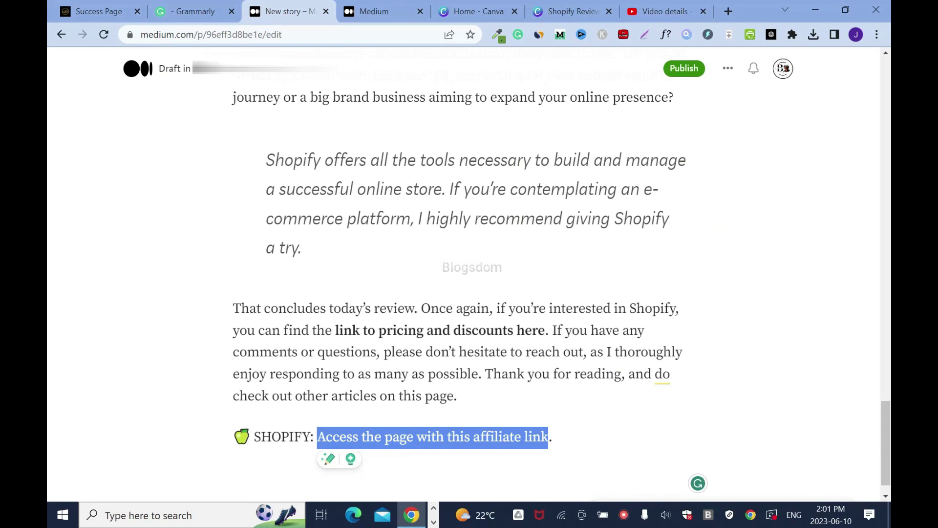
{"action": "left_click", "coordinate": [553, 437]}
{"action": "left_click_drag", "start_coordinate": [317, 436], "coordinate": [548, 437]}
{"action": "left_click", "coordinate": [405, 411]}
{"action": "key", "text": "ctrl+v"}
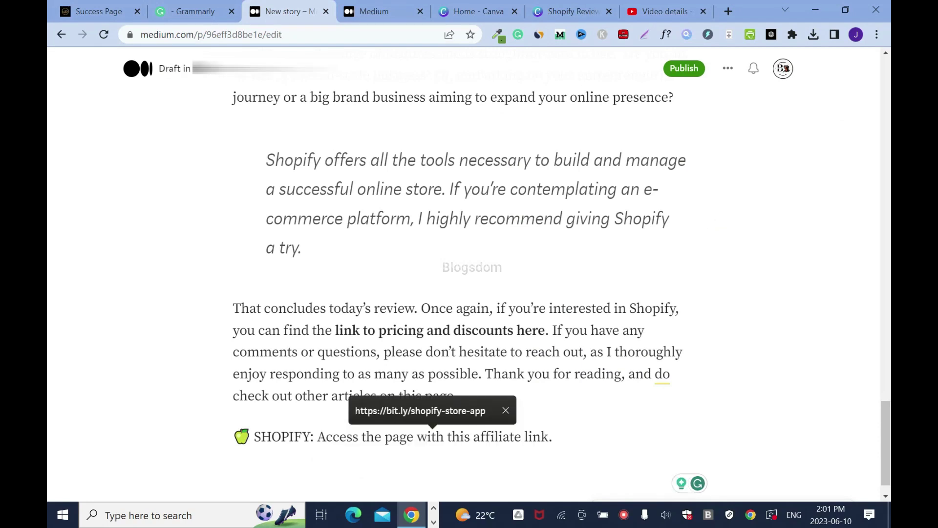
{"action": "key", "text": "Return"}
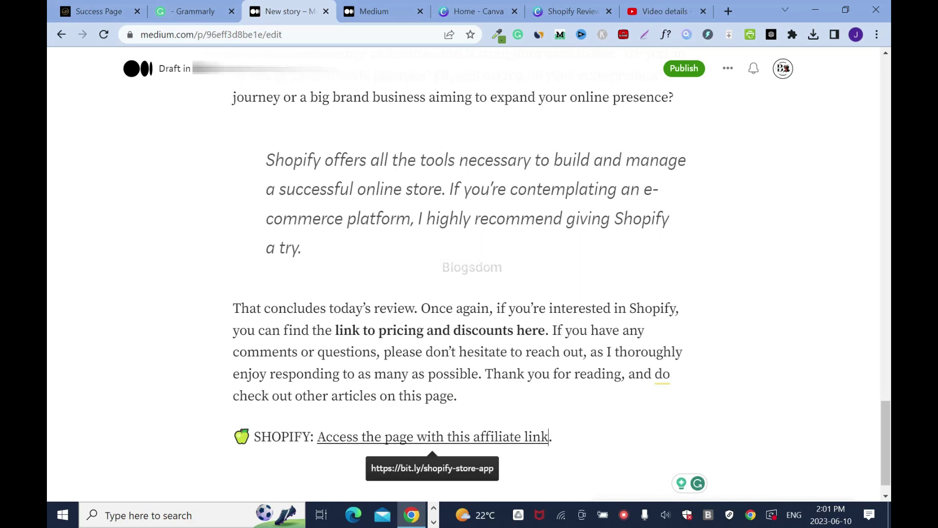
{"action": "left_click_drag", "start_coordinate": [317, 437], "coordinate": [547, 436]}
{"action": "left_click", "coordinate": [365, 411]}
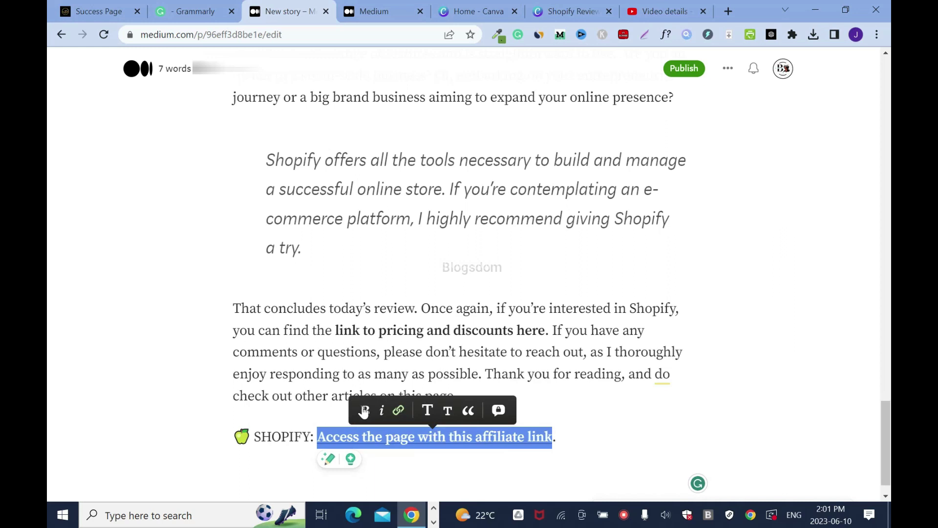
Add an empty line below the affiliate link, copy the Affiliate Disclosure paragraph from the YouTube Studio video description, and return to the Medium draft
{"action": "left_click", "coordinate": [457, 396]}
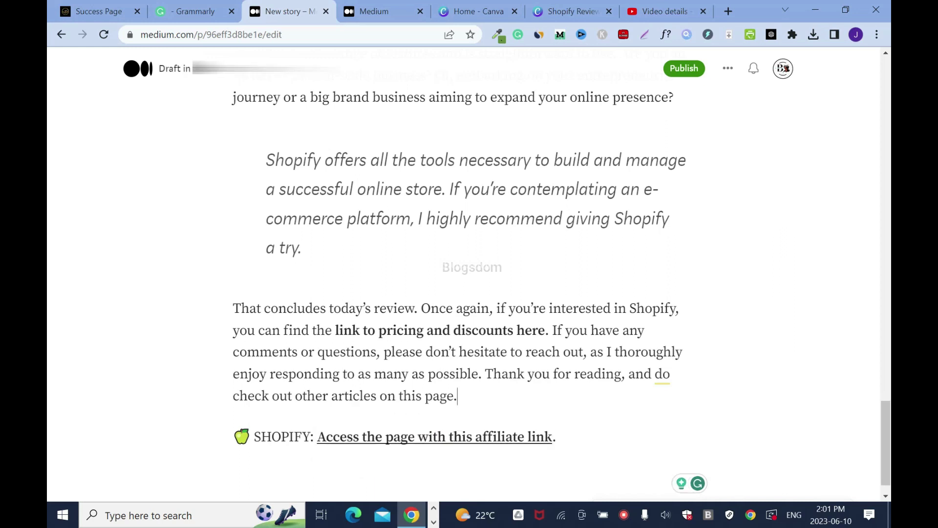
{"action": "key", "text": "Return"}
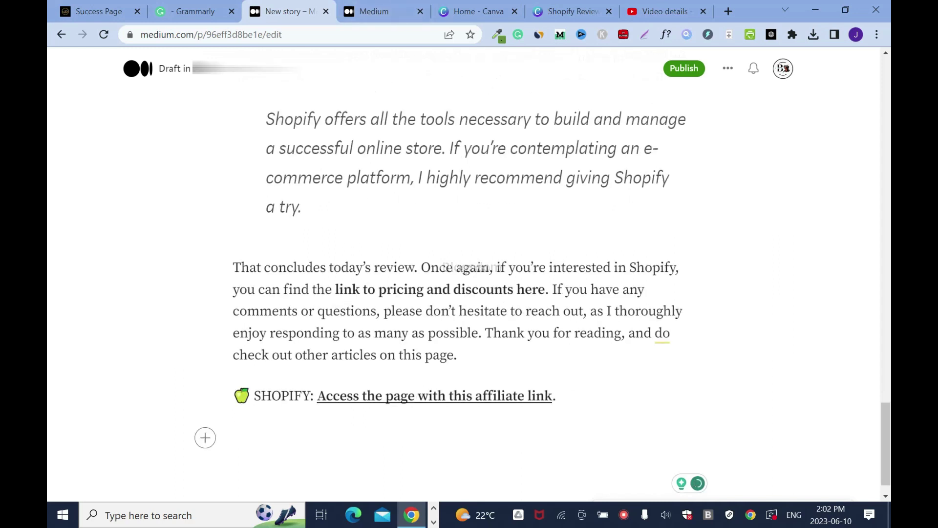
{"action": "left_click", "coordinate": [655, 5]}
{"action": "left_click_drag", "start_coordinate": [886, 123], "coordinate": [888, 161]}
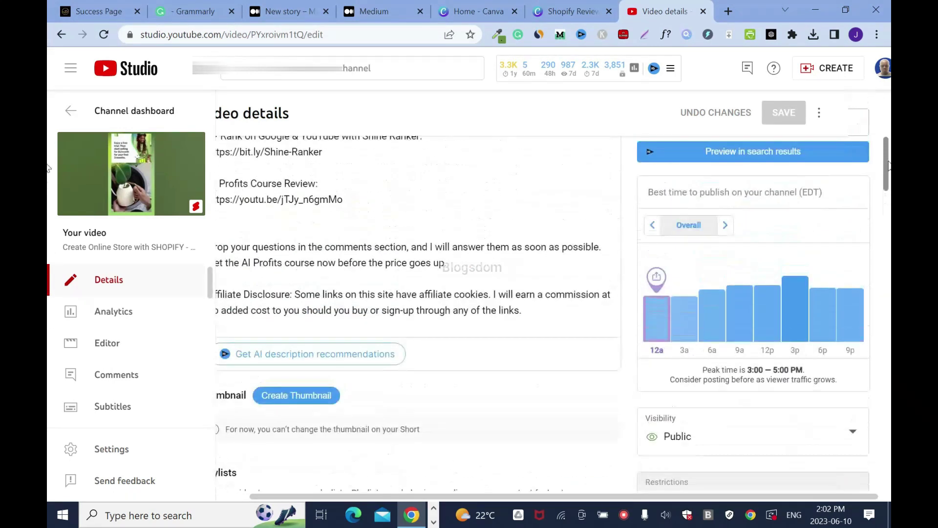
{"action": "scroll", "coordinate": [888, 166], "scroll_direction": "left", "scroll_amount": 2}
{"action": "left_click_drag", "start_coordinate": [241, 294], "coordinate": [554, 310]}
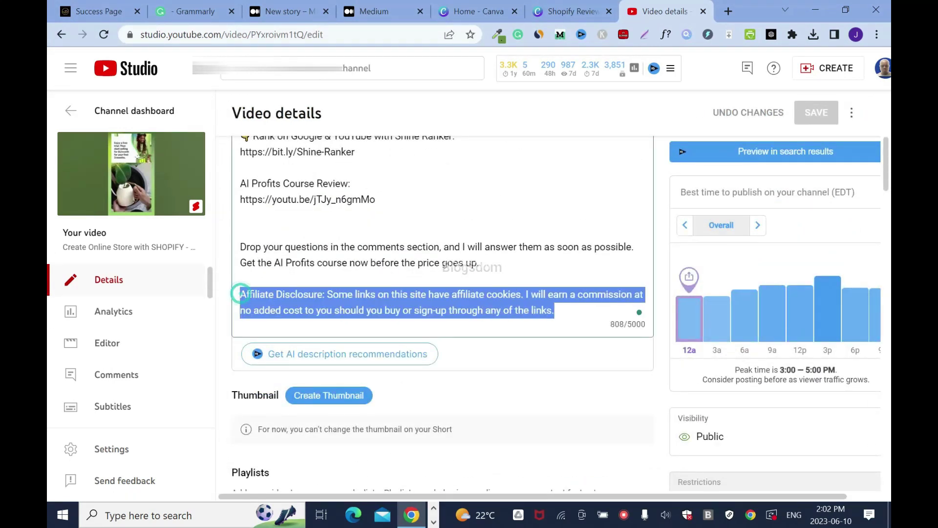
{"action": "left_click", "coordinate": [277, 7]}
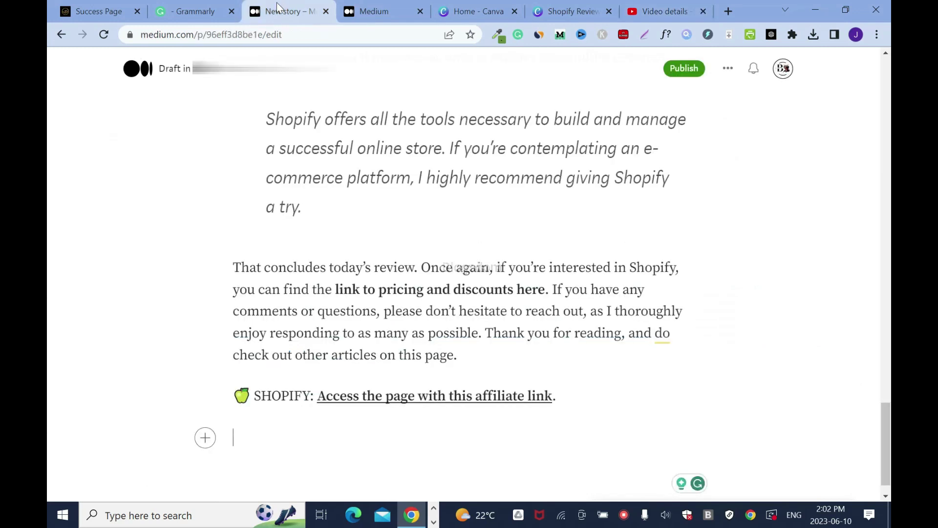
Paste the copied Affiliate Disclosure paragraph below the affiliate link and make the words "Affiliate Disclosure" bold
{"action": "key", "text": "ctrl+v"}
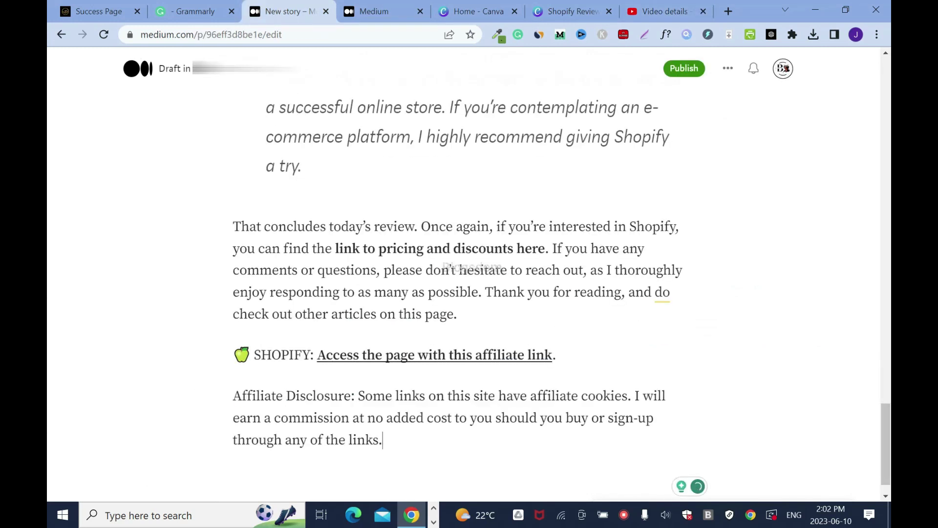
{"action": "left_click_drag", "start_coordinate": [351, 396], "coordinate": [233, 397]}
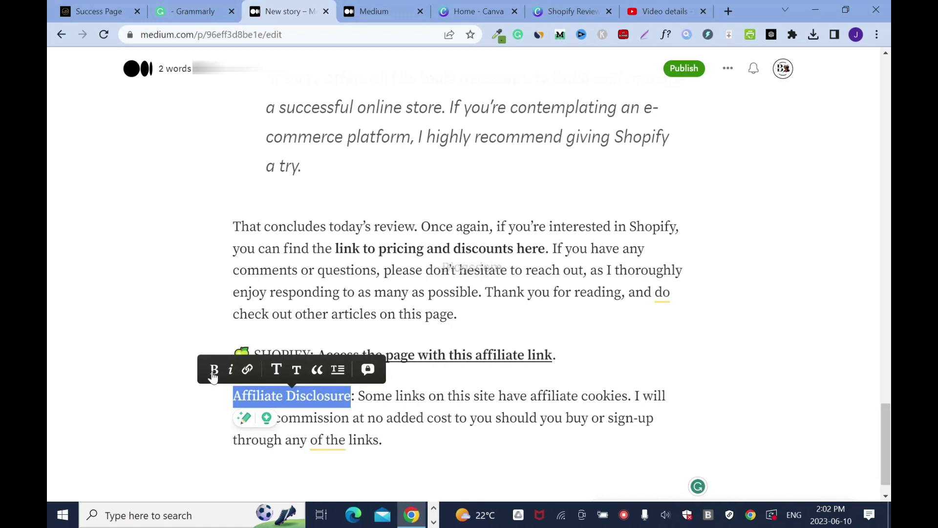
{"action": "left_click", "coordinate": [214, 370]}
{"action": "left_click", "coordinate": [458, 314]}
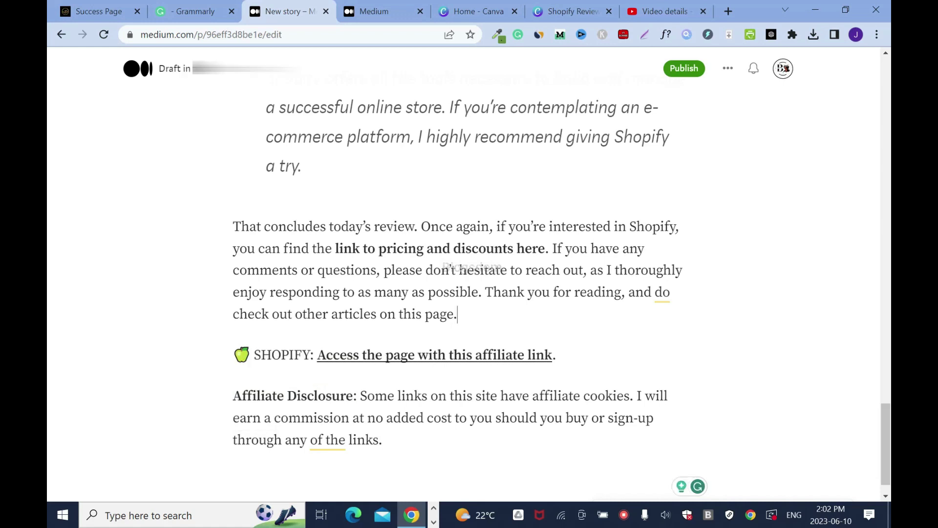
Insert a separator on a new line between the Shopify affiliate link and the Affiliate Disclosure paragraph
{"action": "left_click", "coordinate": [556, 355]}
{"action": "key", "text": "Return"}
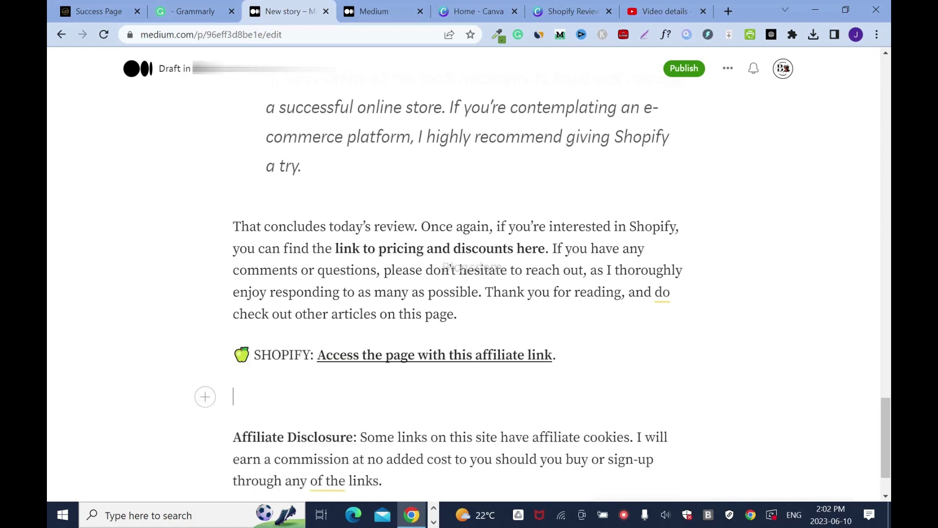
{"action": "left_click", "coordinate": [204, 402]}
{"action": "left_click", "coordinate": [377, 396]}
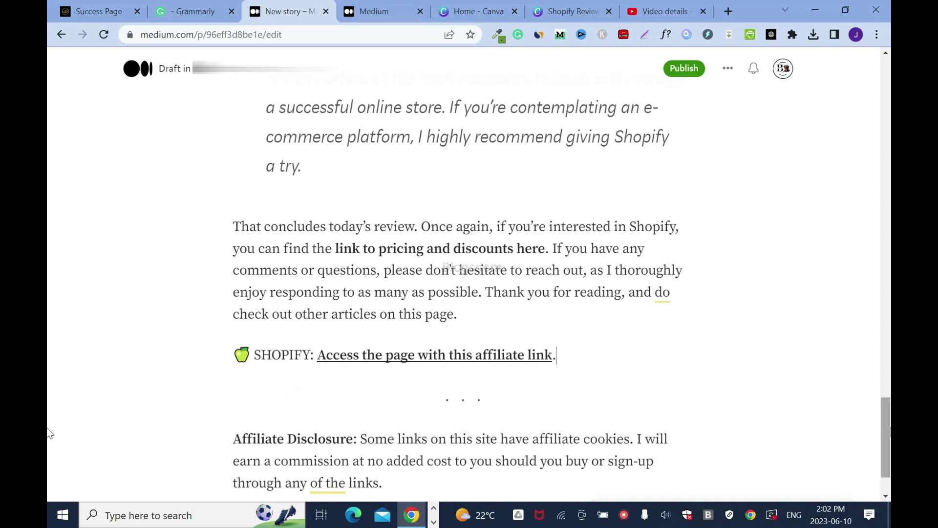
{"action": "scroll", "coordinate": [469, 293], "scroll_direction": "down", "scroll_amount": 2}
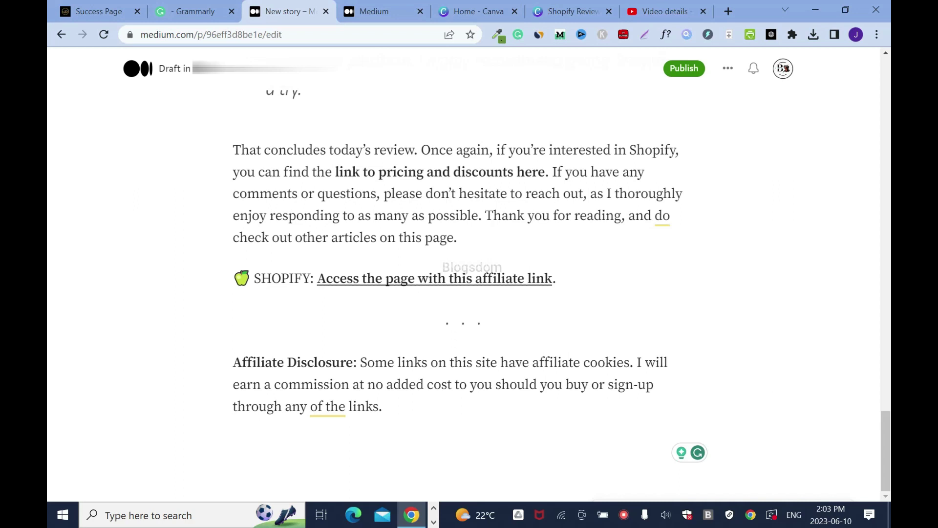
Delete the Affiliate Disclosure paragraph, the separator above it and the empty line below the closing affiliate link
{"action": "left_click_drag", "start_coordinate": [382, 406], "coordinate": [233, 362]}
{"action": "key", "text": "BackSpace"}
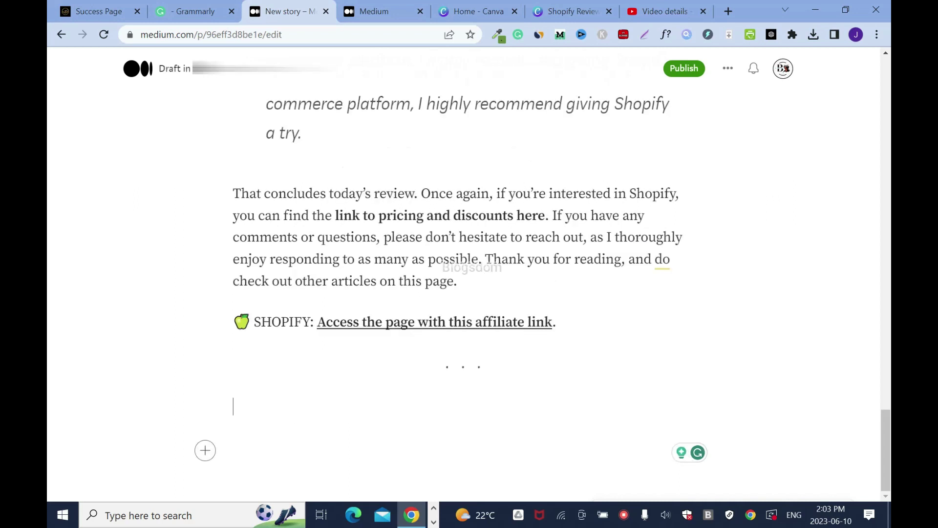
{"action": "key", "text": "BackSpace"}
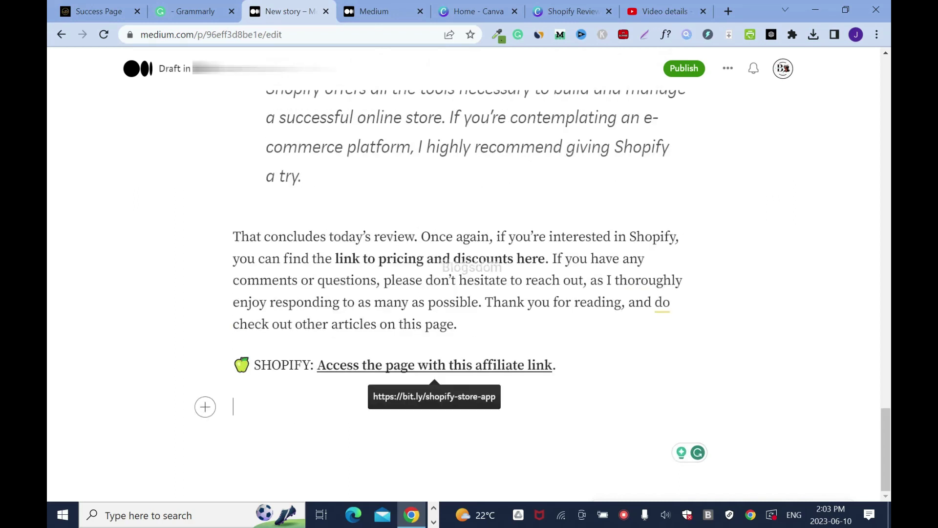
{"action": "left_click", "coordinate": [84, 10]}
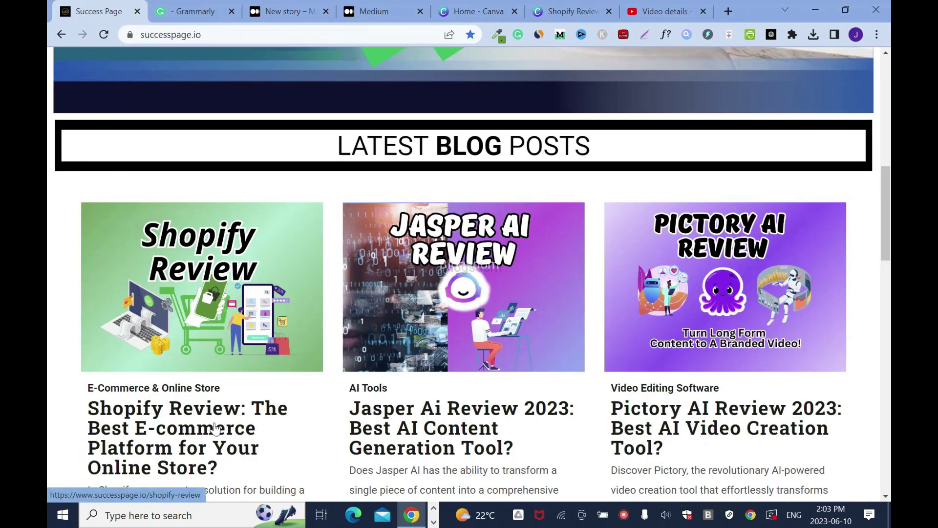
{"action": "key", "text": "ctrl+3"}
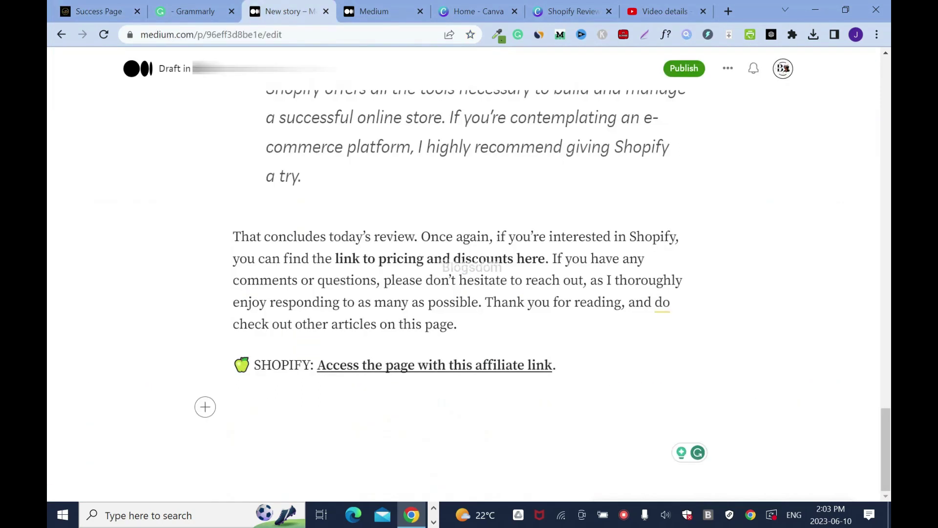
{"action": "key", "text": "BackSpace"}
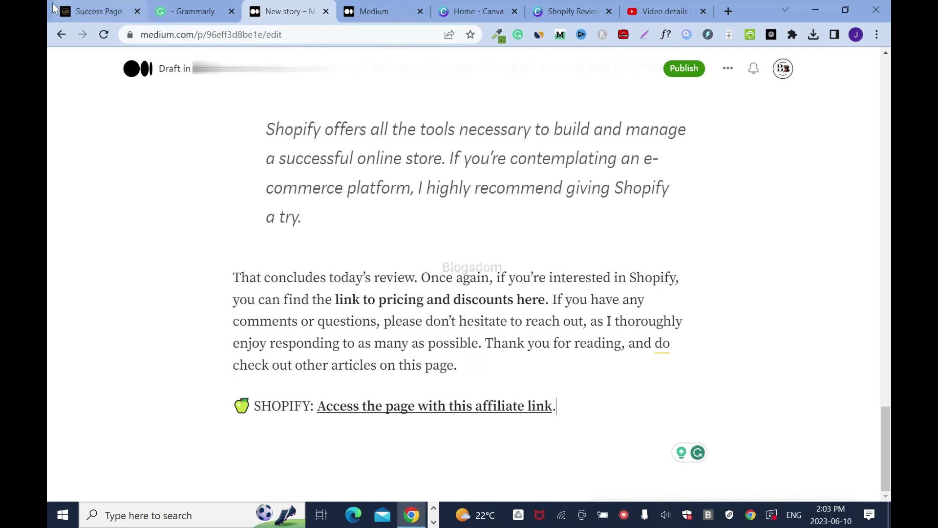
Copy the link address of the Shopify Review post on the Success Page site and return to the Medium draft
{"action": "key", "text": "ctrl+1"}
{"action": "right_click", "coordinate": [162, 407]}
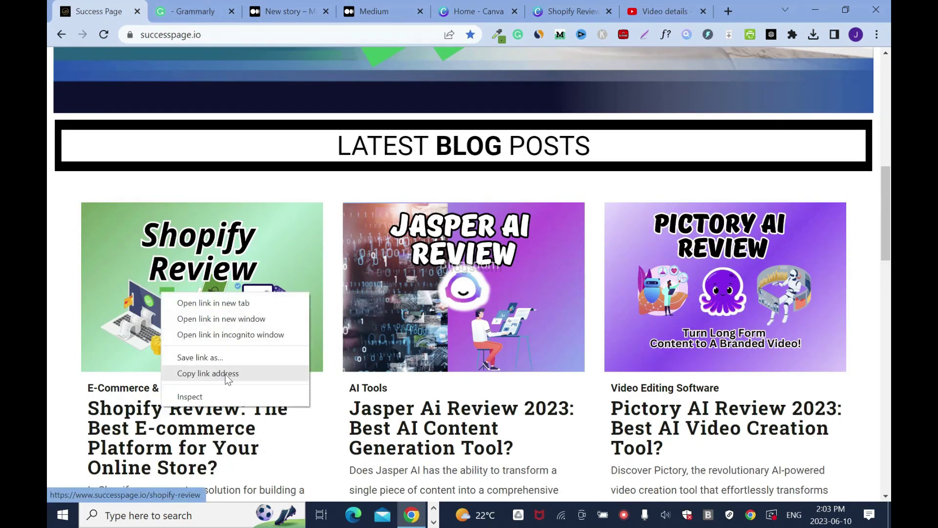
{"action": "left_click", "coordinate": [218, 373]}
{"action": "left_click", "coordinate": [268, 12]}
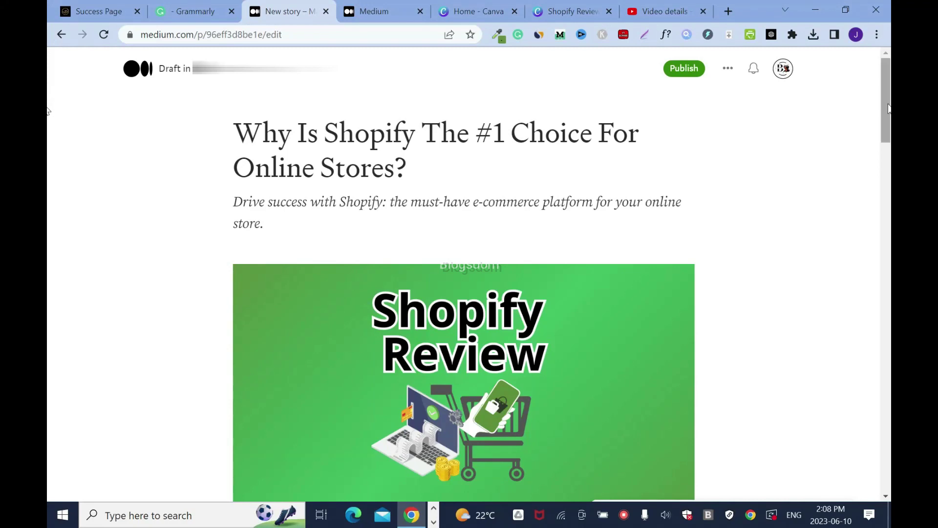
Check through the draft, open its publishing settings and add the topics Shopify and Shopify Store
{"action": "scroll", "coordinate": [48, 168], "scroll_direction": "down", "scroll_amount": 10}
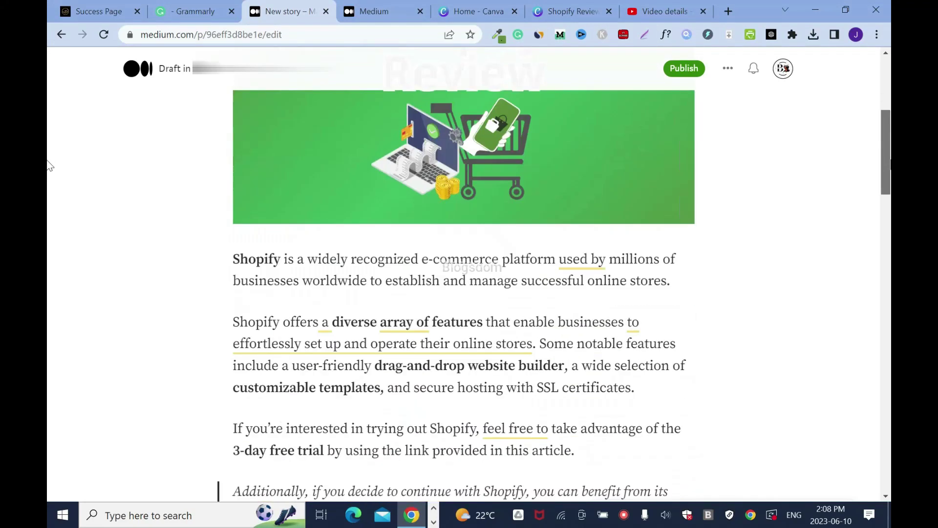
{"action": "scroll", "coordinate": [48, 211], "scroll_direction": "down", "scroll_amount": 12}
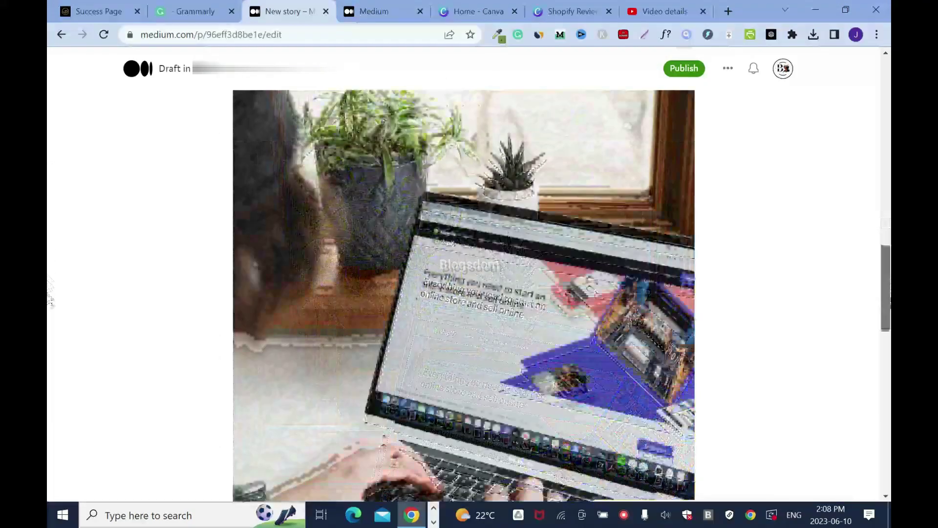
{"action": "scroll", "coordinate": [49, 391], "scroll_direction": "down", "scroll_amount": 6}
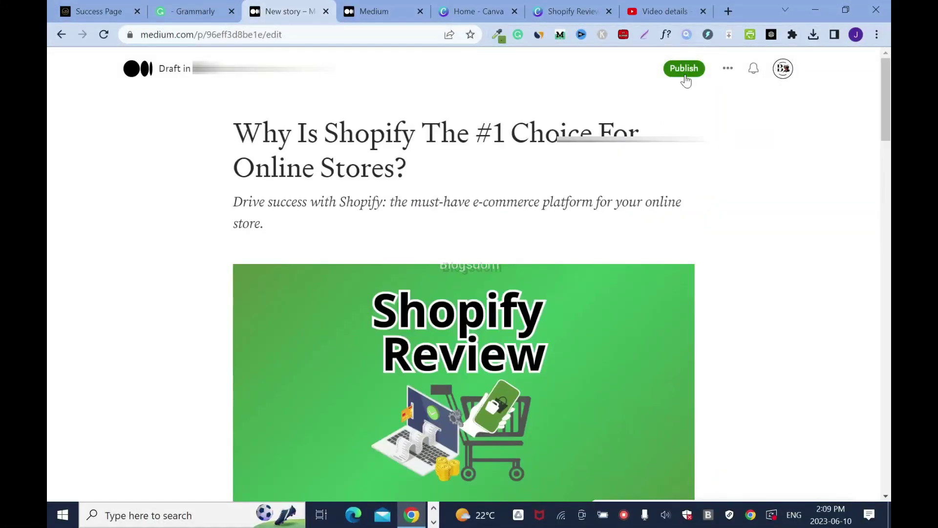
{"action": "left_click", "coordinate": [684, 68]}
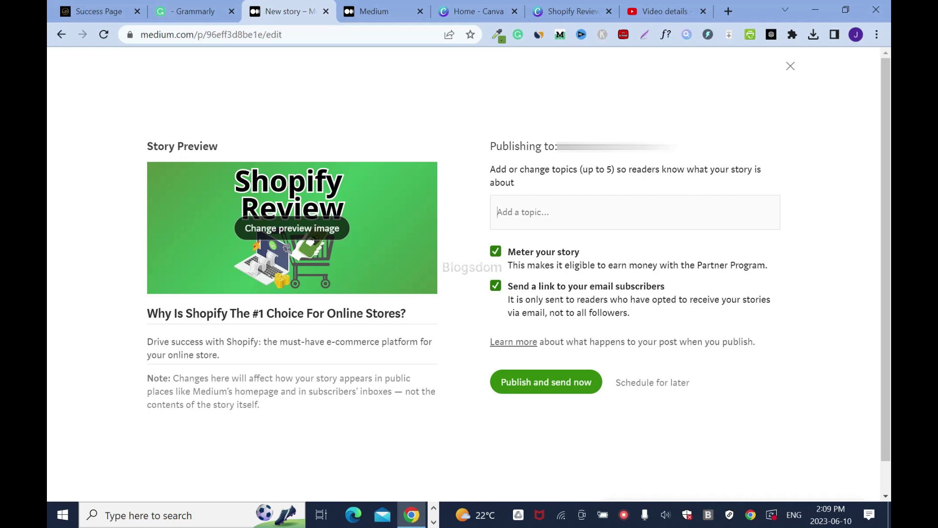
{"action": "type", "text": "shopif"}
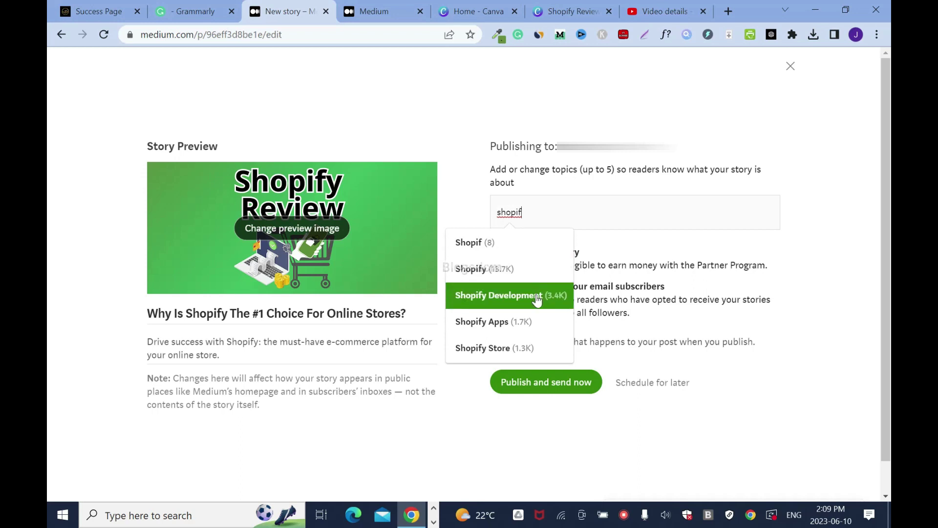
{"action": "left_click", "coordinate": [530, 276]}
{"action": "type", "text": "sh"}
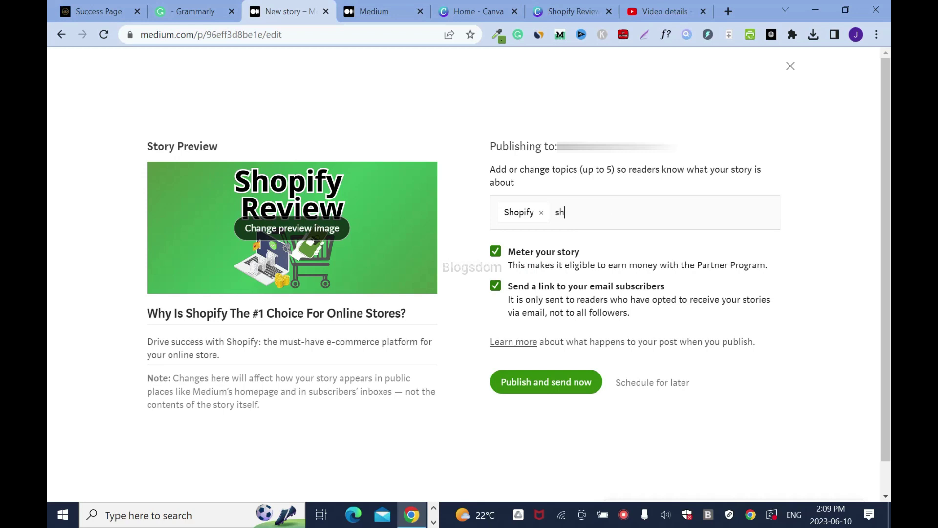
{"action": "type", "text": "opify s"}
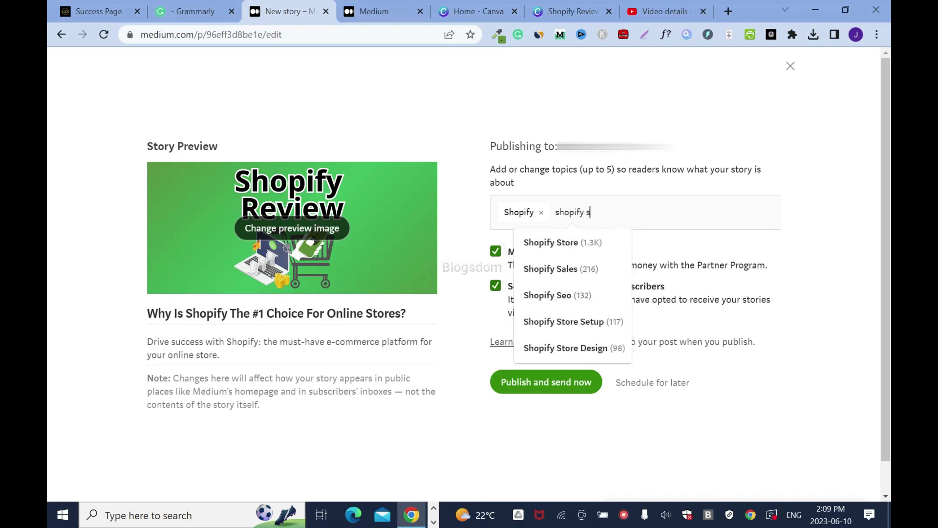
{"action": "left_click", "coordinate": [604, 246]}
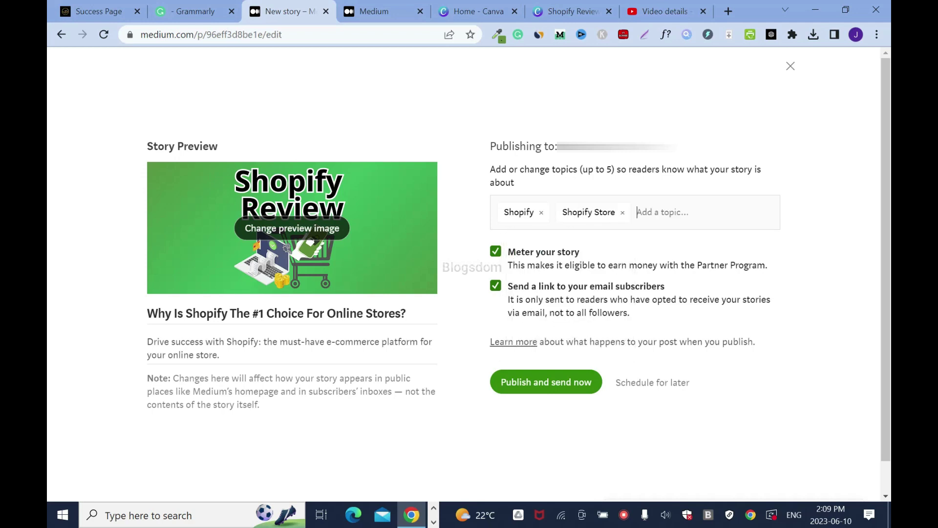
Add the topics Business, Digital Marketing and Ecommerce to the story
{"action": "type", "text": "bus"}
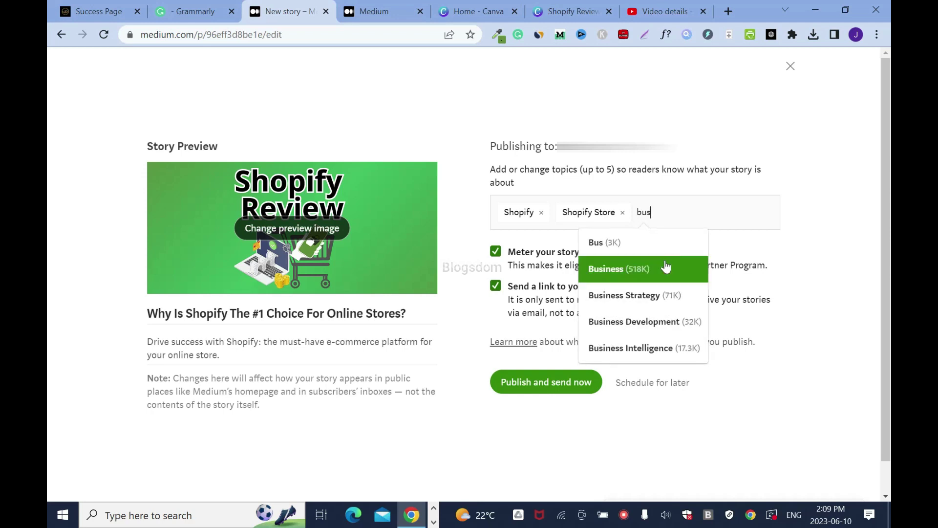
{"action": "left_click", "coordinate": [665, 268]}
{"action": "type", "text": "digi"}
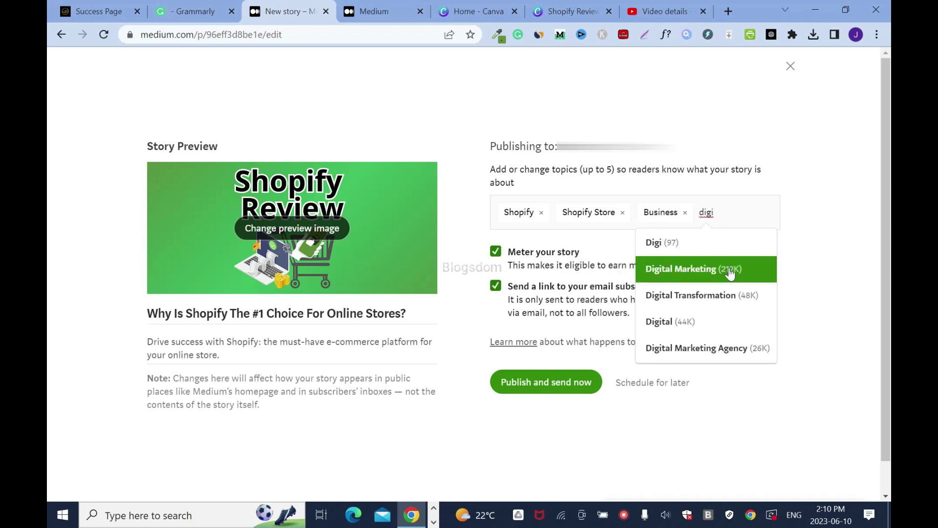
{"action": "left_click", "coordinate": [727, 278]}
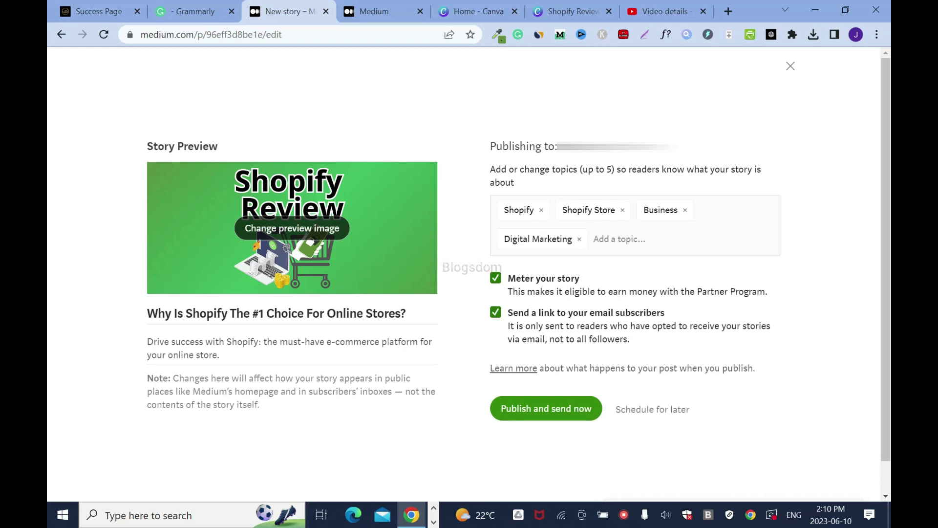
{"action": "type", "text": "ec"}
{"action": "left_click", "coordinate": [589, 281]}
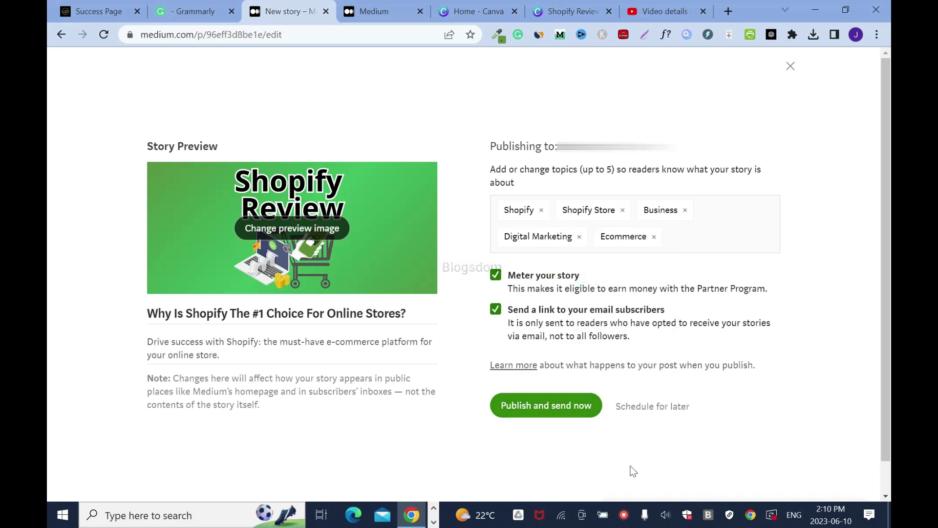
Replace the Digital Marketing topic with Online Store, and publish and send the story immediately
{"action": "left_click", "coordinate": [580, 236]}
{"action": "type", "text": "online s"}
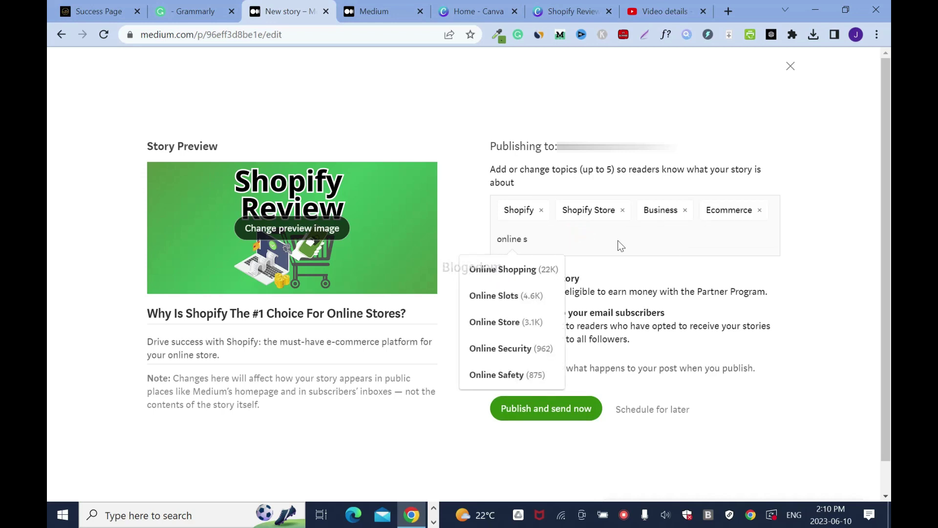
{"action": "left_click", "coordinate": [532, 323]}
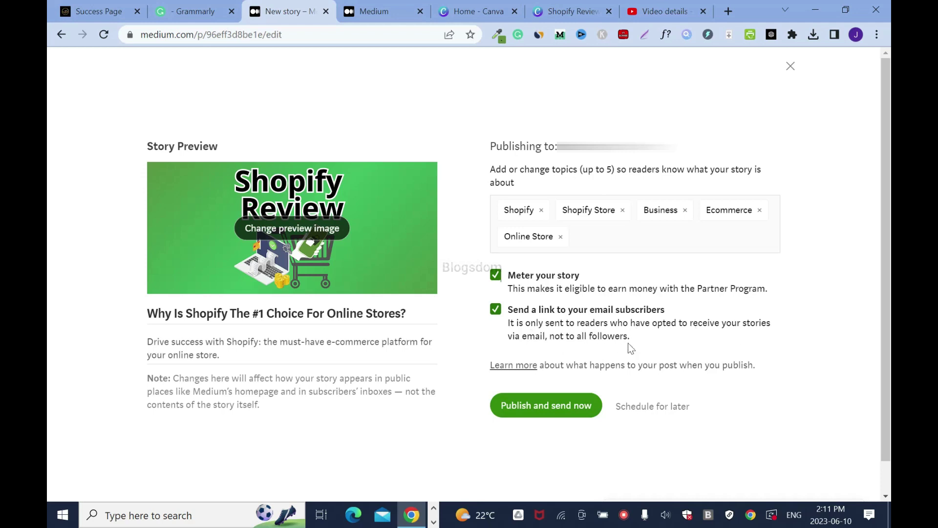
{"action": "left_click", "coordinate": [562, 408]}
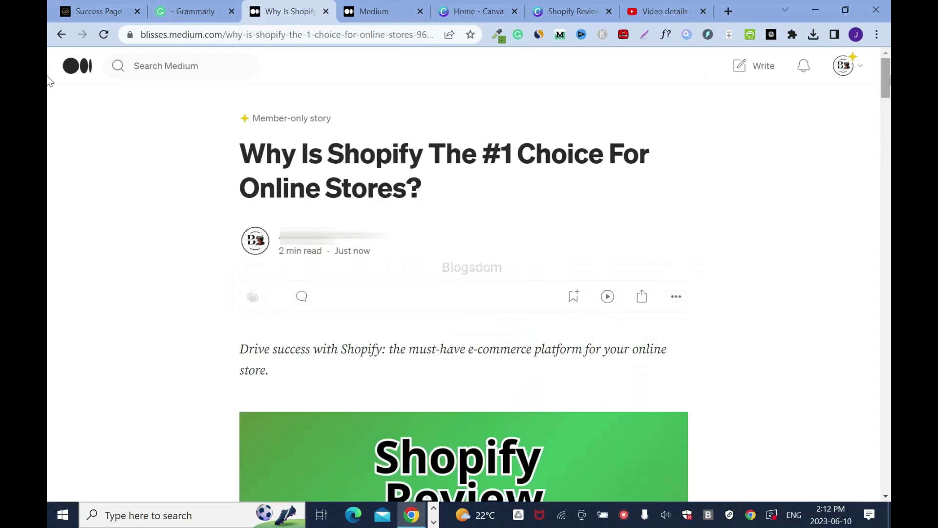
Review the published Shopify story from its title to the topic tags, checking the images, quotes and affiliate links
{"action": "scroll", "coordinate": [48, 88], "scroll_direction": "down", "scroll_amount": 5}
{"action": "scroll", "coordinate": [47, 96], "scroll_direction": "up", "scroll_amount": 2}
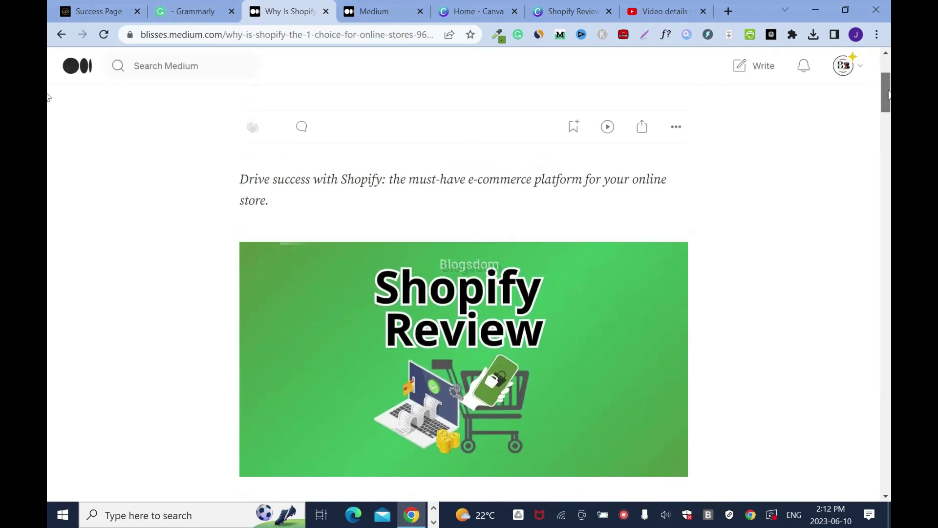
{"action": "left_click_drag", "start_coordinate": [888, 95], "coordinate": [886, 75]}
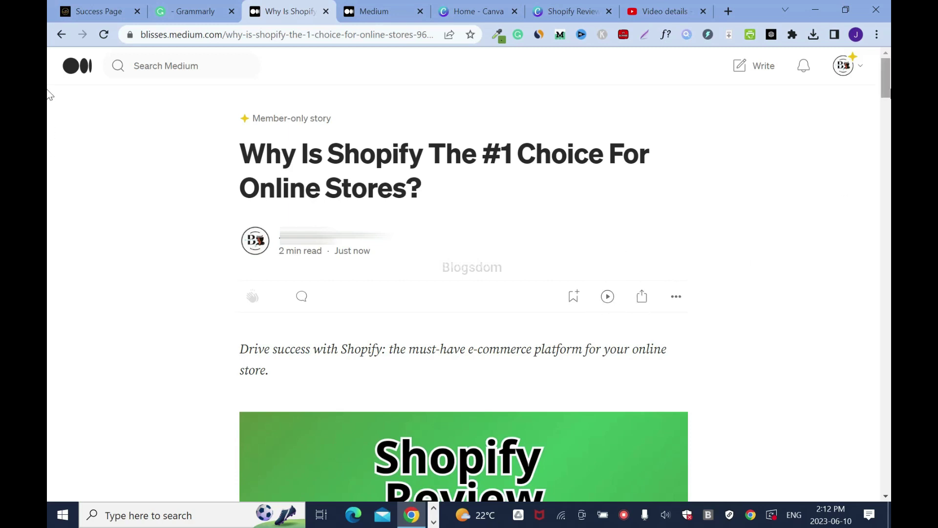
{"action": "scroll", "coordinate": [49, 131], "scroll_direction": "down", "scroll_amount": 6}
{"action": "scroll", "coordinate": [49, 131], "scroll_direction": "down", "scroll_amount": 5}
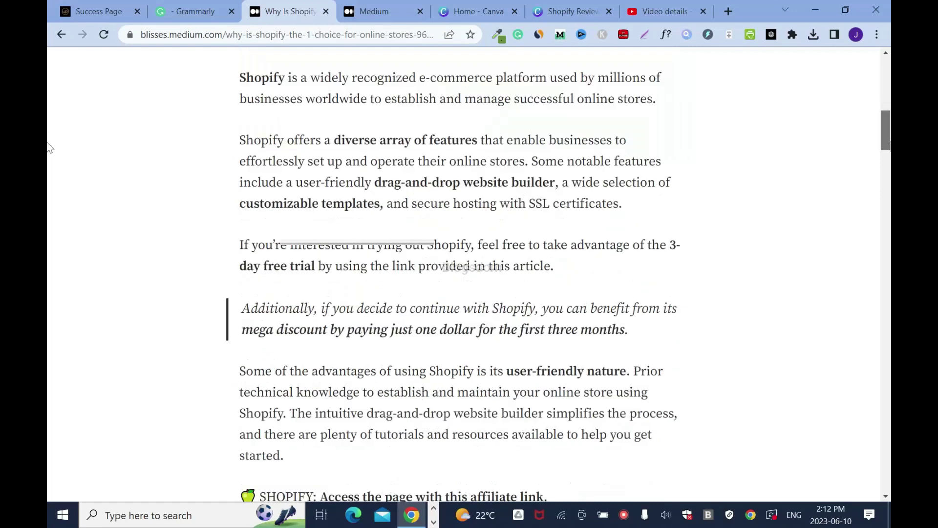
{"action": "scroll", "coordinate": [48, 155], "scroll_direction": "up", "scroll_amount": 1}
{"action": "scroll", "coordinate": [49, 154], "scroll_direction": "down", "scroll_amount": 3}
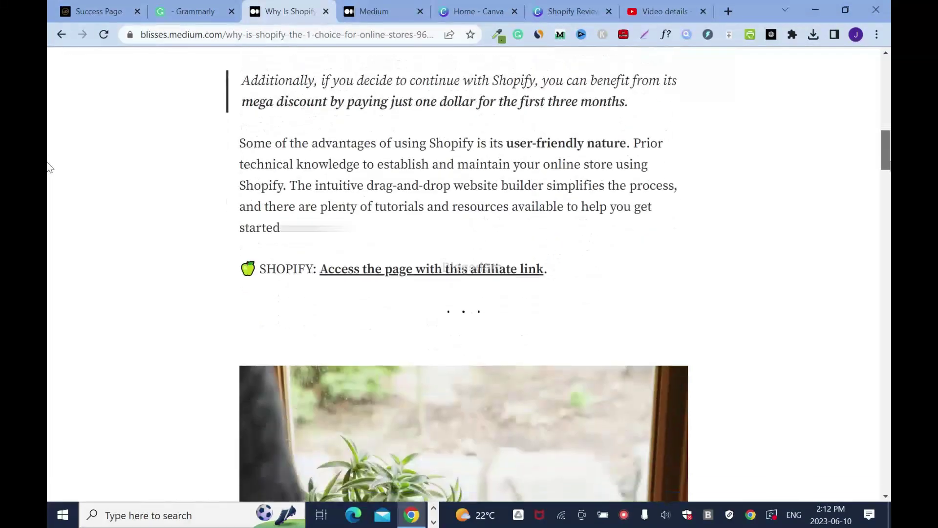
{"action": "scroll", "coordinate": [50, 181], "scroll_direction": "down", "scroll_amount": 3}
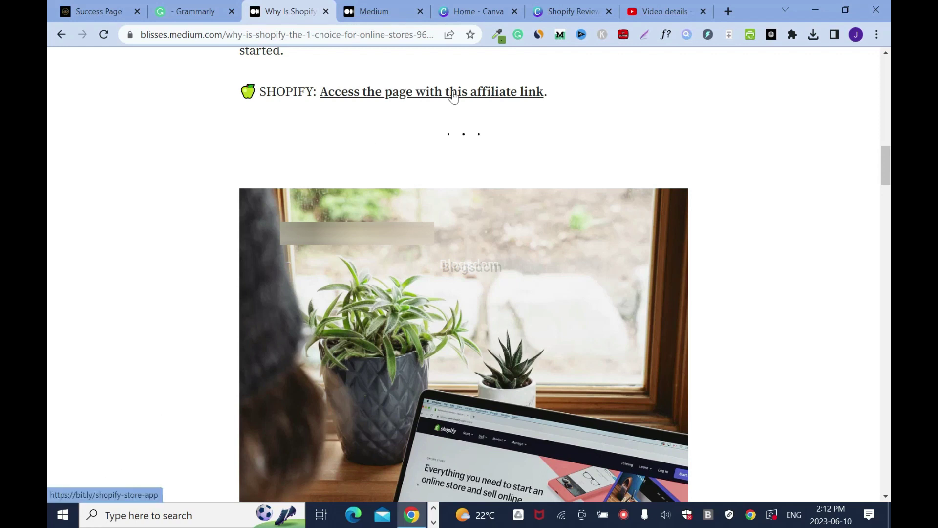
{"action": "scroll", "coordinate": [48, 199], "scroll_direction": "down", "scroll_amount": 10}
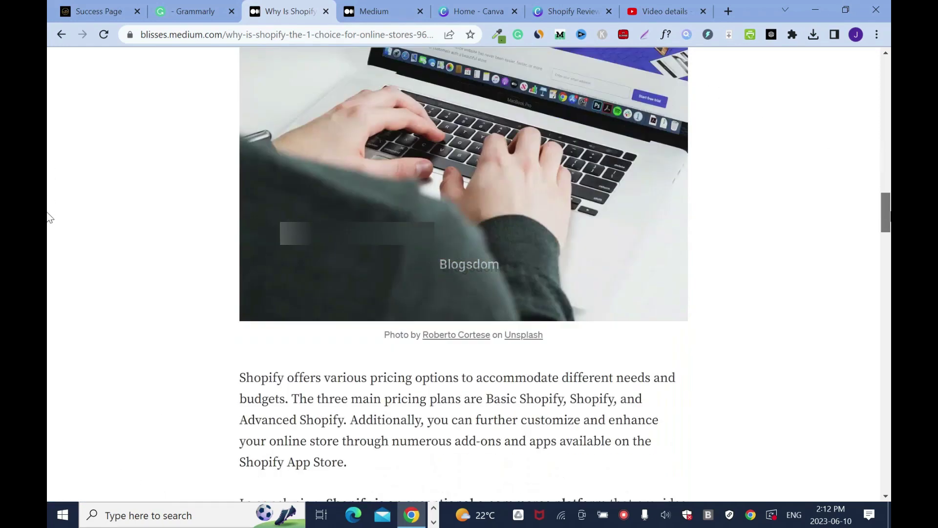
{"action": "scroll", "coordinate": [48, 217], "scroll_direction": "down", "scroll_amount": 8}
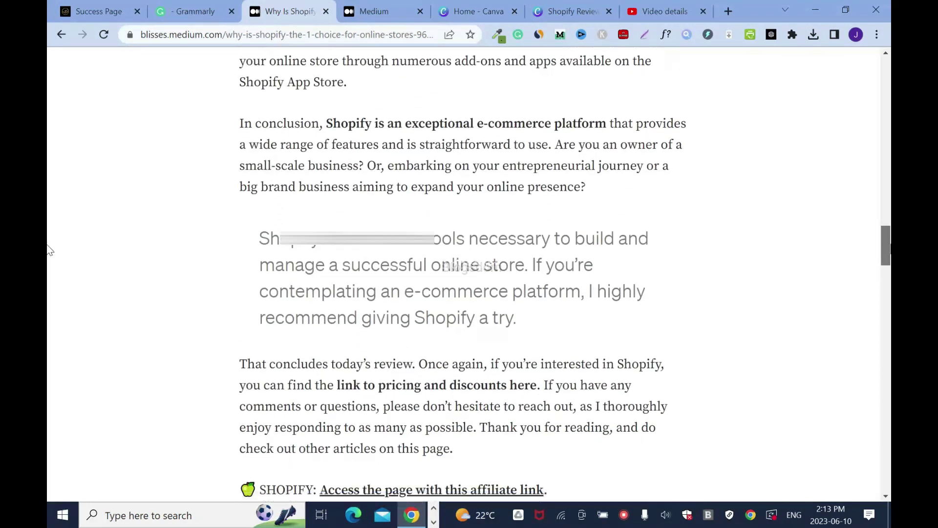
{"action": "scroll", "coordinate": [49, 257], "scroll_direction": "down", "scroll_amount": 3}
{"action": "scroll", "coordinate": [48, 264], "scroll_direction": "down", "scroll_amount": 1}
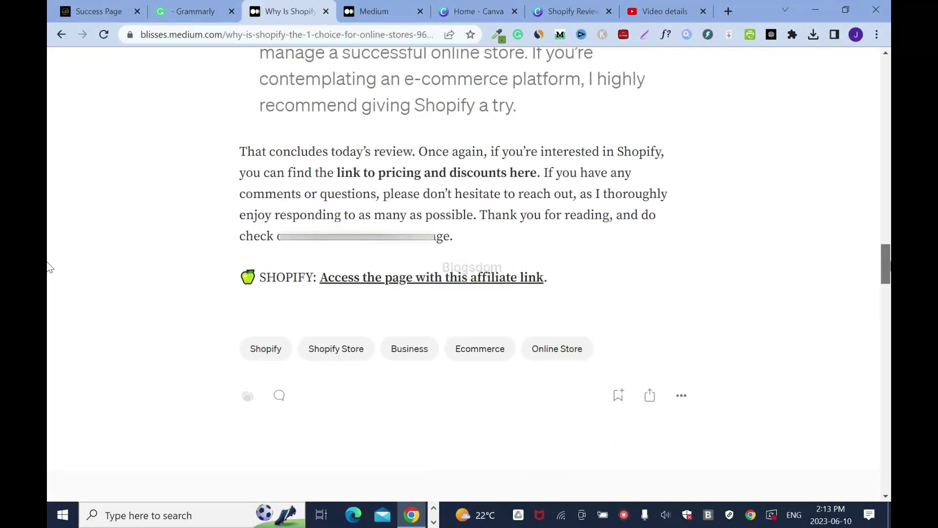
{"action": "scroll", "coordinate": [48, 268], "scroll_direction": "down", "scroll_amount": 1}
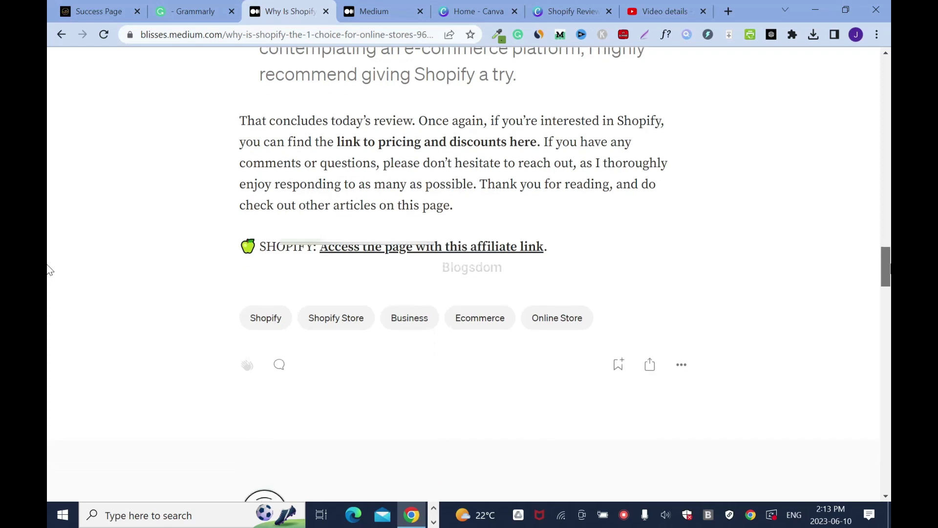